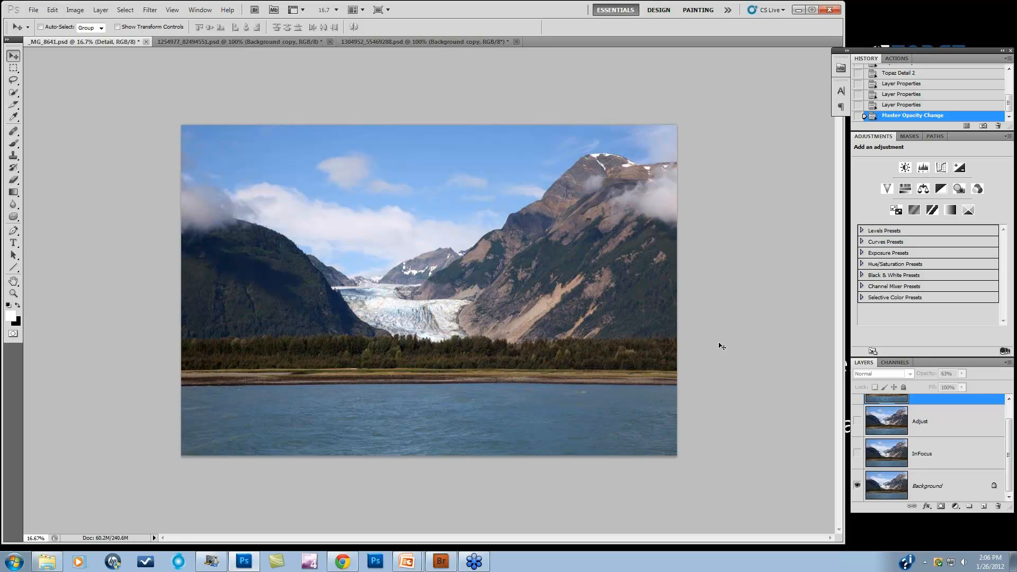
# Compare the glacier and tree line at 100% zoom with the InFocus layer hidden and shown
pyautogui.hotkey('ctrl', '+')
pyautogui.hotkey('ctrl', '+')
pyautogui.hotkey('ctrl', '+')
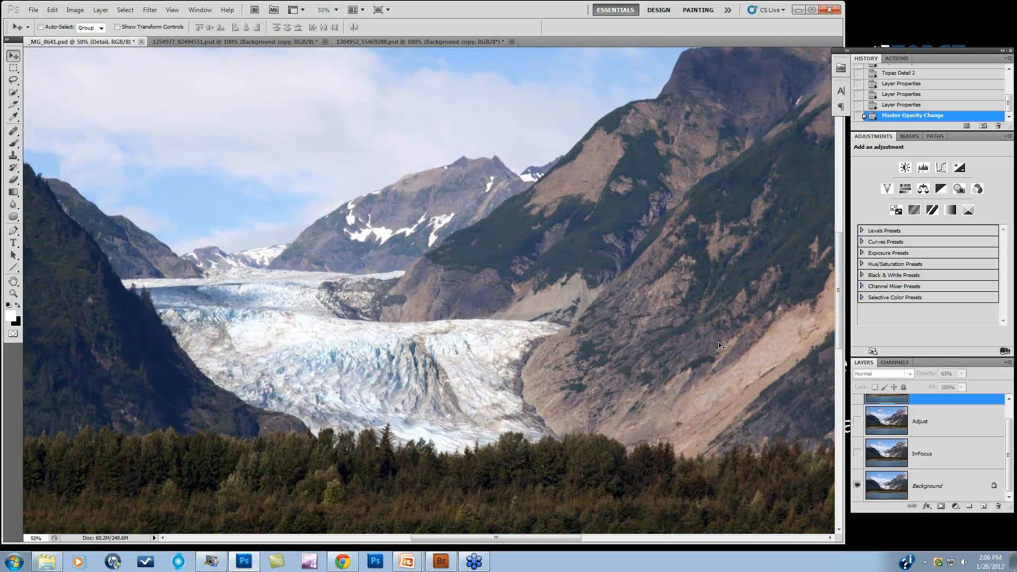
pyautogui.hotkey('ctrl', '+')
pyautogui.hotkey('ctrl', '+')
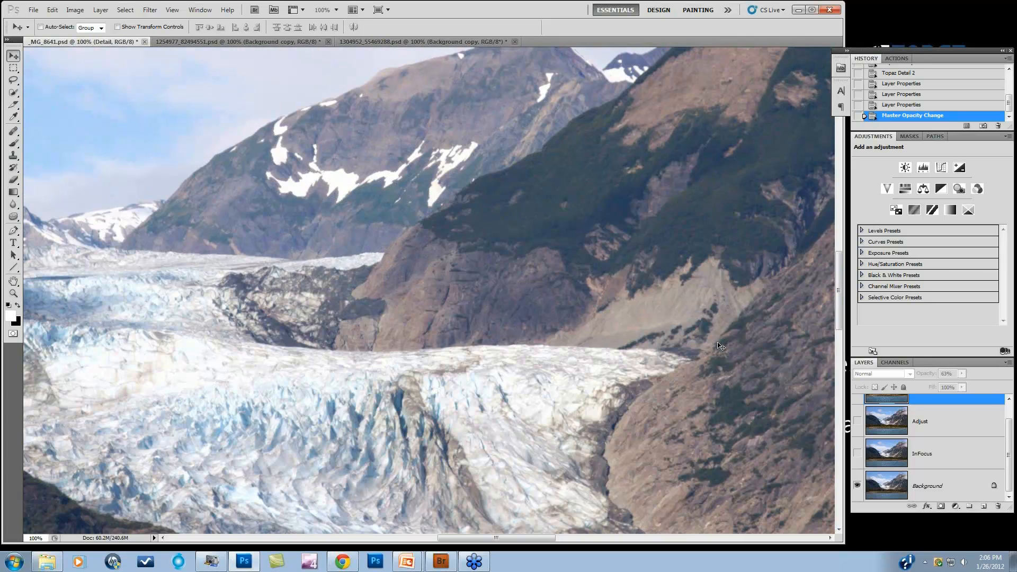
pyautogui.moveTo(839, 318); pyautogui.dragTo(838, 343)
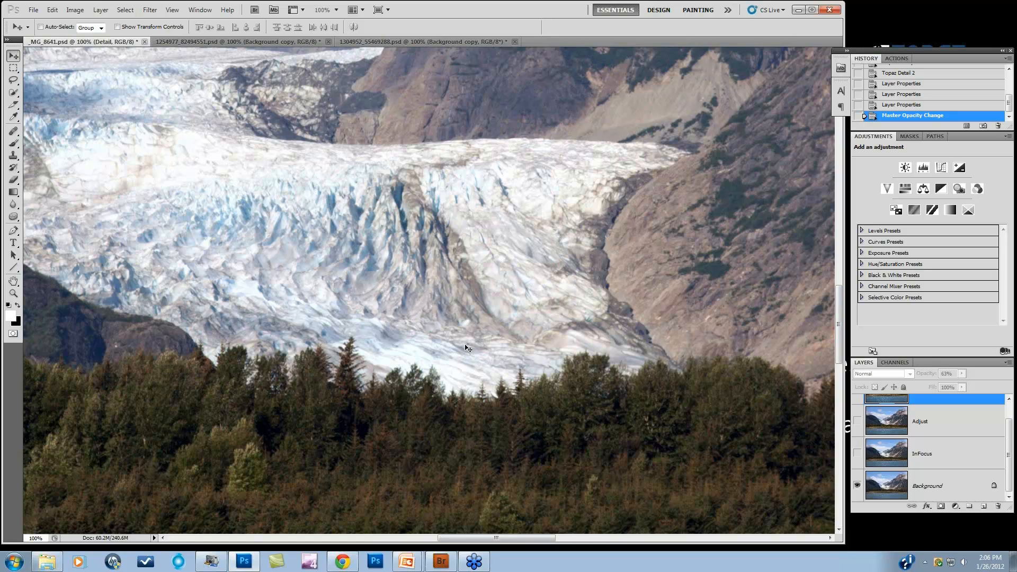
pyautogui.moveTo(838, 337); pyautogui.dragTo(839, 332)
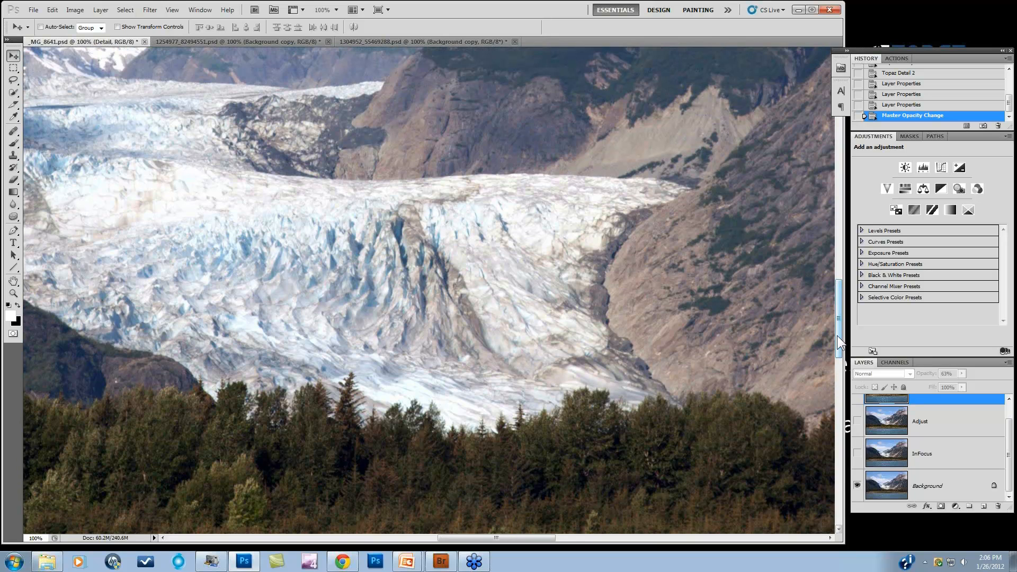
pyautogui.click(857, 454)
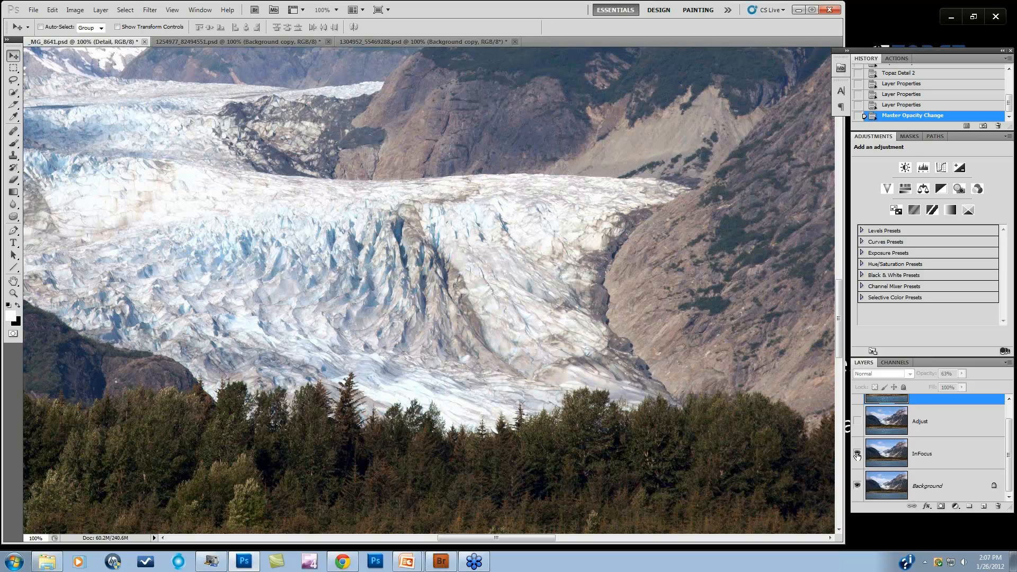
pyautogui.click(857, 454)
pyautogui.click(857, 454)
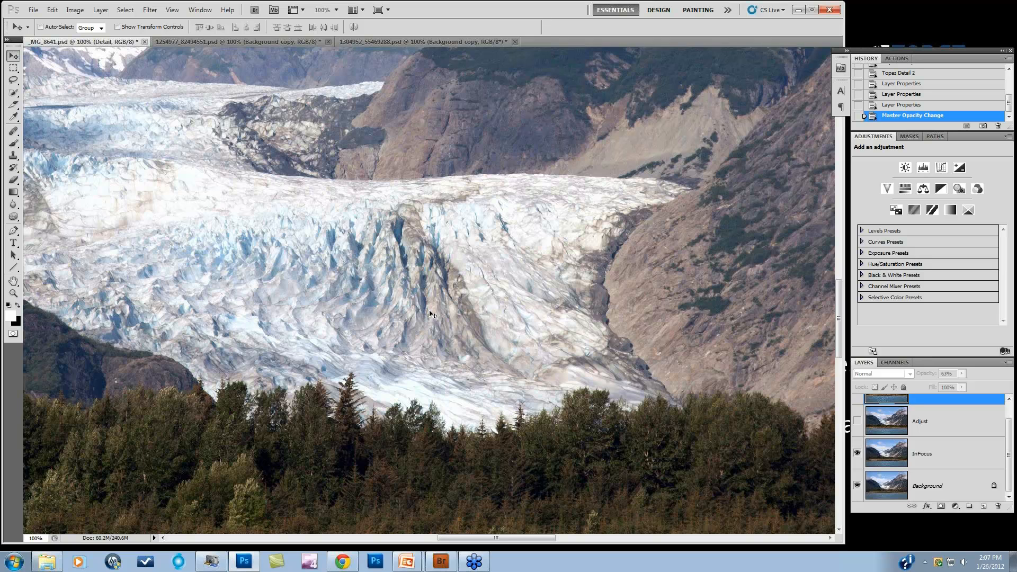
# Examine the ice and treetops at 200% zoom, toggling the InFocus layer off and on; undo any accidental layer move
pyautogui.hotkey('ctrl', '+')
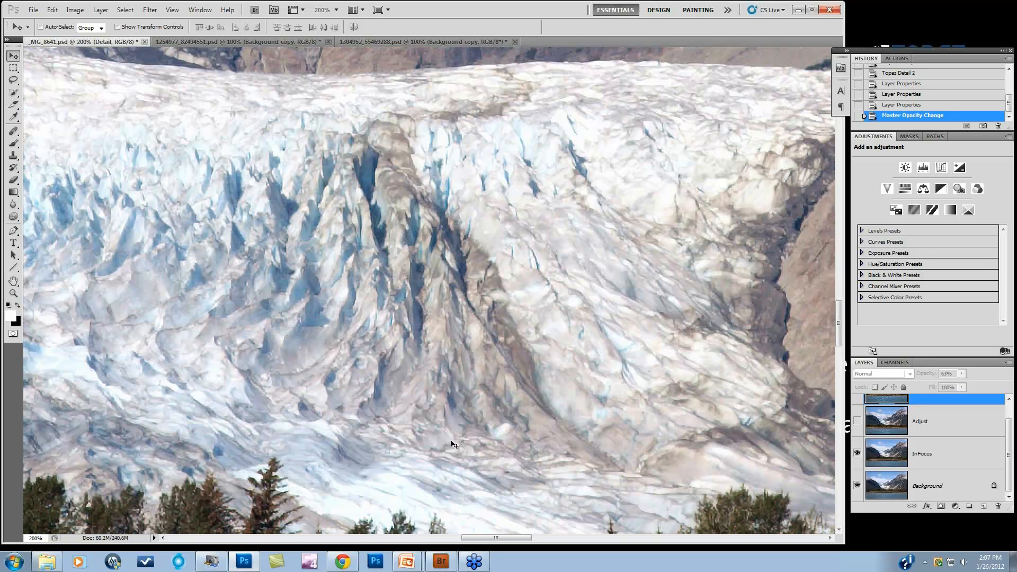
pyautogui.moveTo(475, 469); pyautogui.dragTo(521, 427)
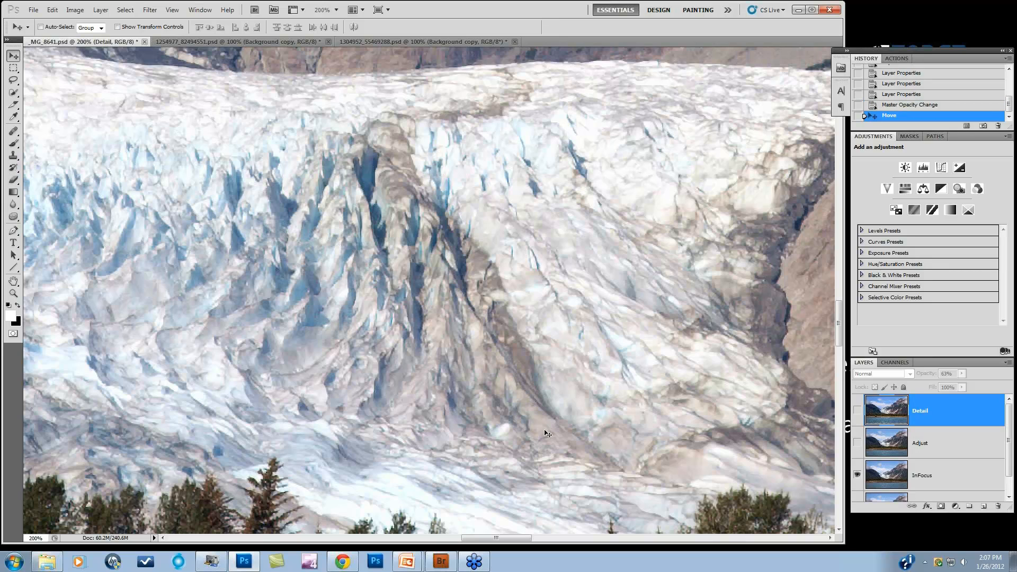
pyautogui.hotkey('ctrl', 'z')
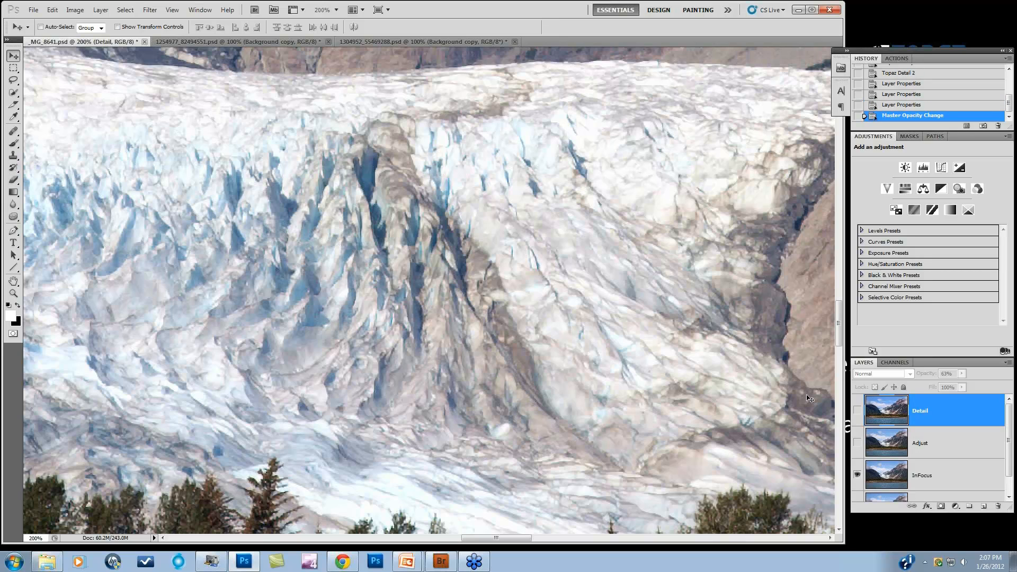
pyautogui.moveTo(837, 328); pyautogui.dragTo(838, 340)
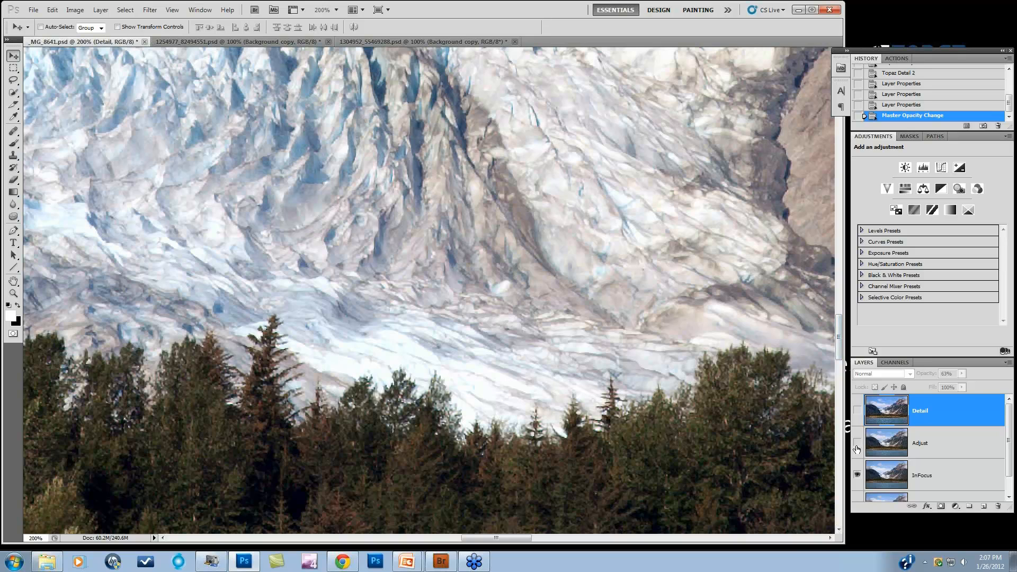
pyautogui.scroll(-1, 904, 450)
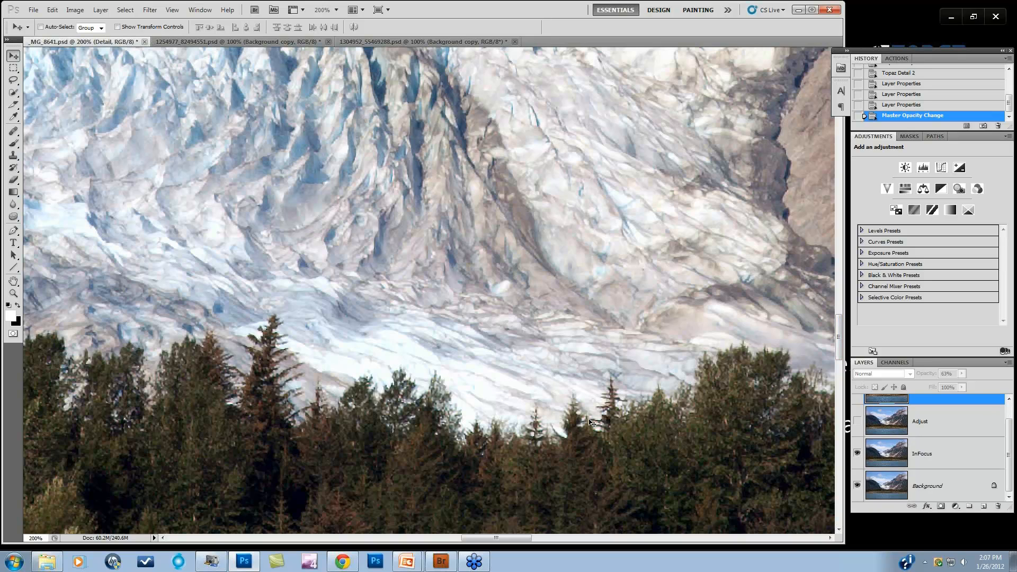
pyautogui.click(857, 453)
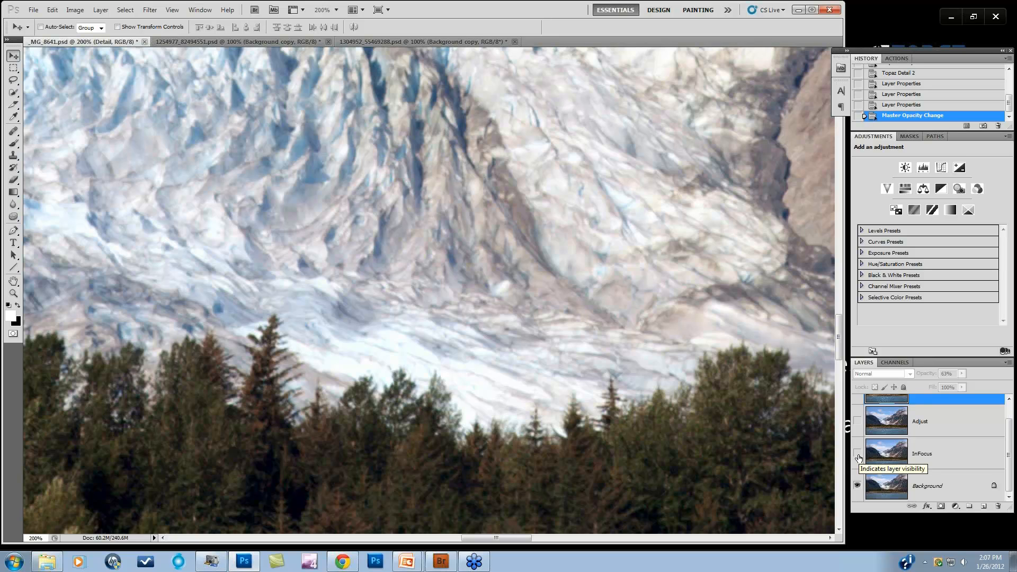
pyautogui.click(857, 454)
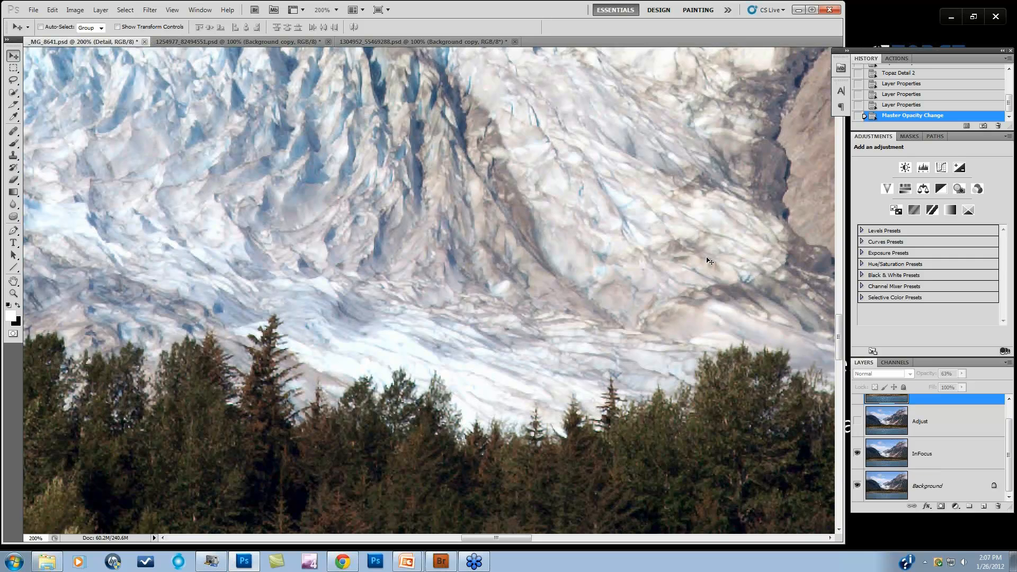
# Show the Adjust layer above InFocus and examine its effect on the wider landscape
pyautogui.hotkey('ctrl', '-')
pyautogui.hotkey('ctrl', '-')
pyautogui.hotkey('ctrl', '-')
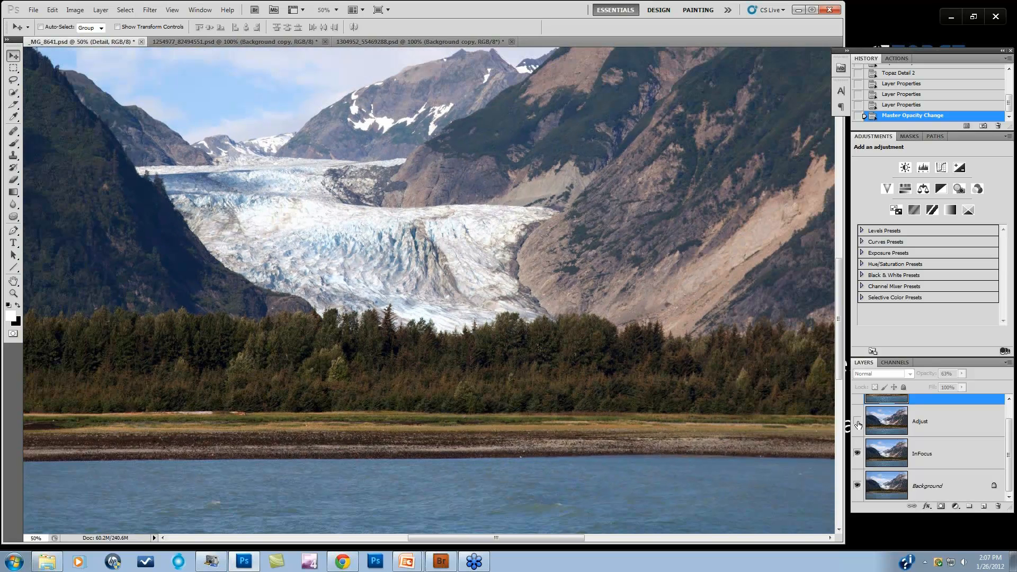
pyautogui.click(858, 423)
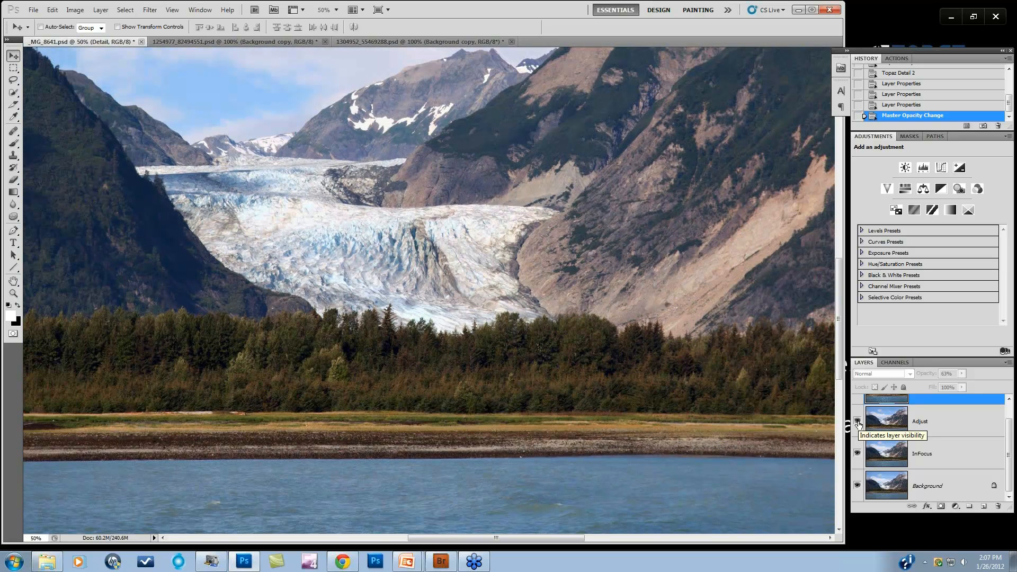
pyautogui.moveTo(1009, 449); pyautogui.dragTo(1009, 434)
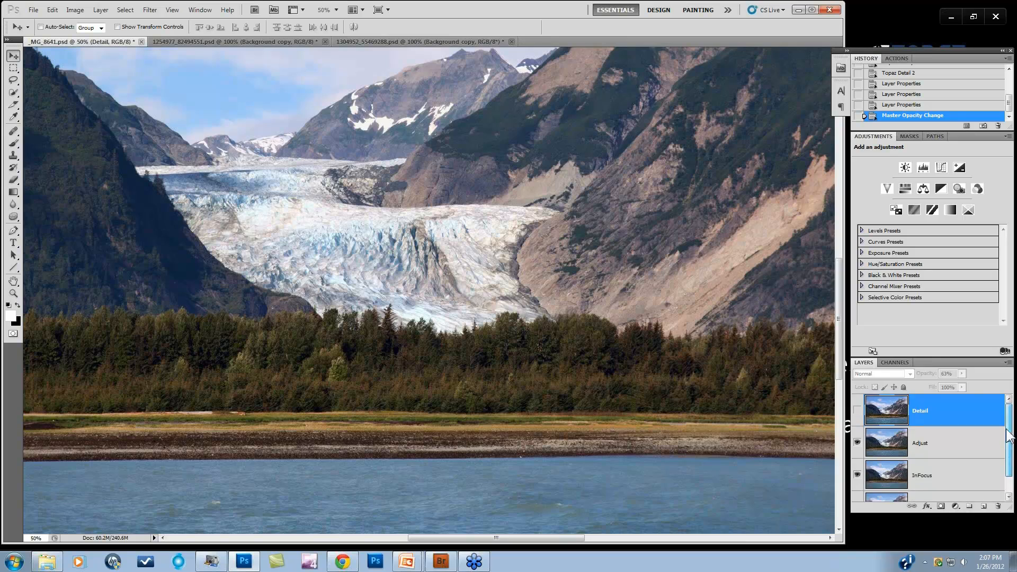
pyautogui.hotkey('ctrl', '-')
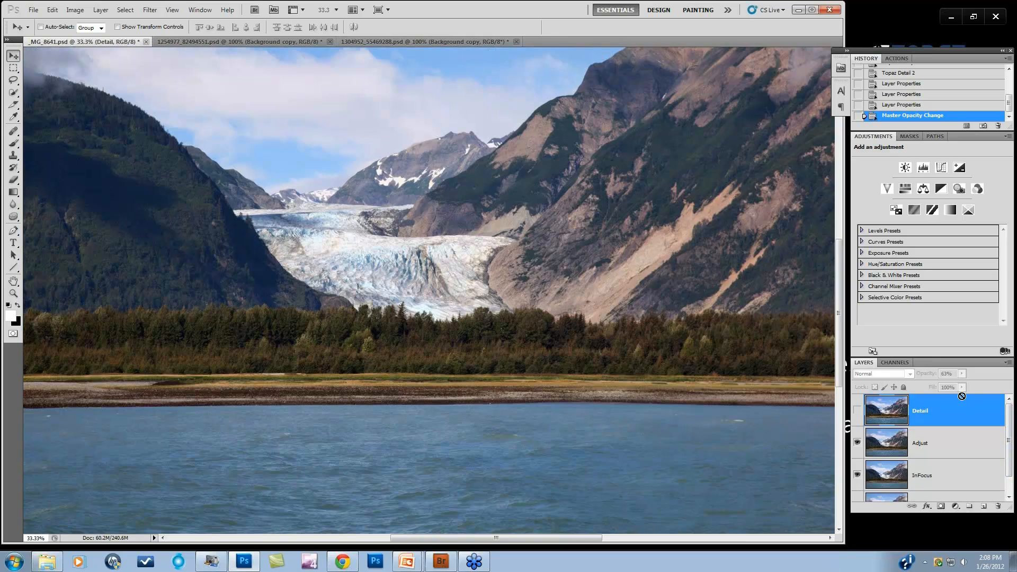
pyautogui.hotkey('ctrl', '+')
pyautogui.hotkey('ctrl', '+')
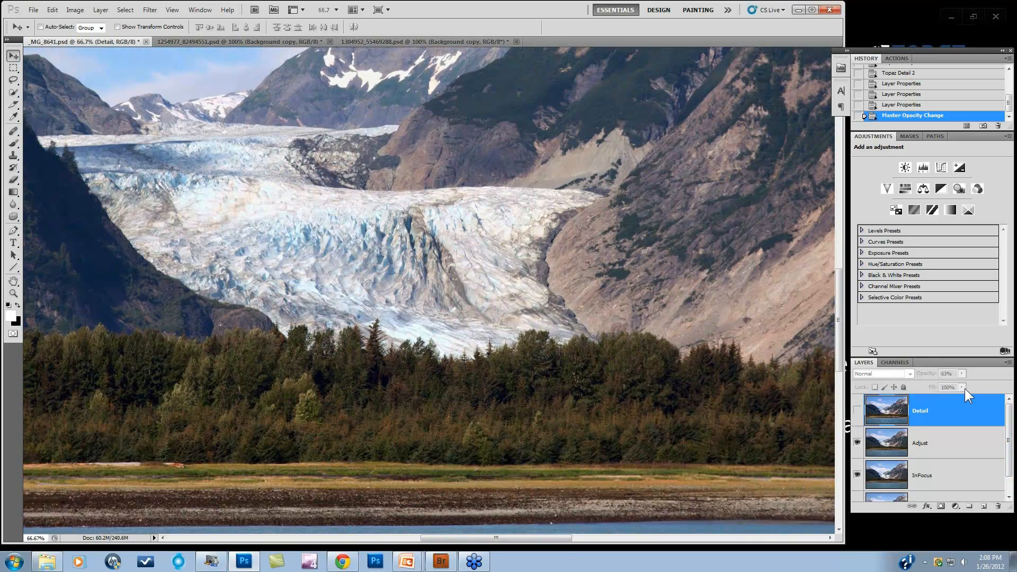
# Show the Detail layer and compare the mountains and glacier with it on and off
pyautogui.click(858, 413)
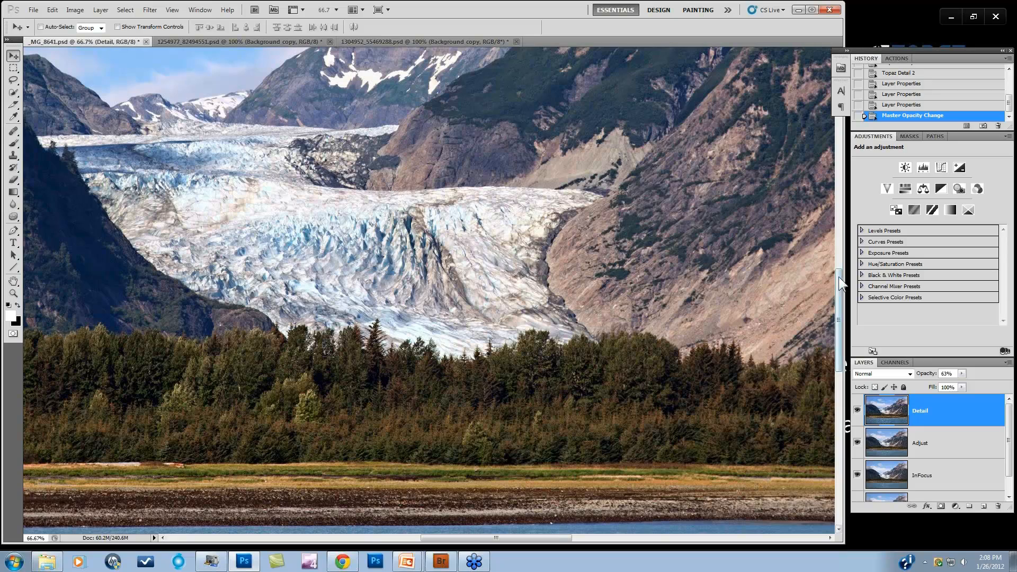
pyautogui.moveTo(841, 282); pyautogui.dragTo(838, 236)
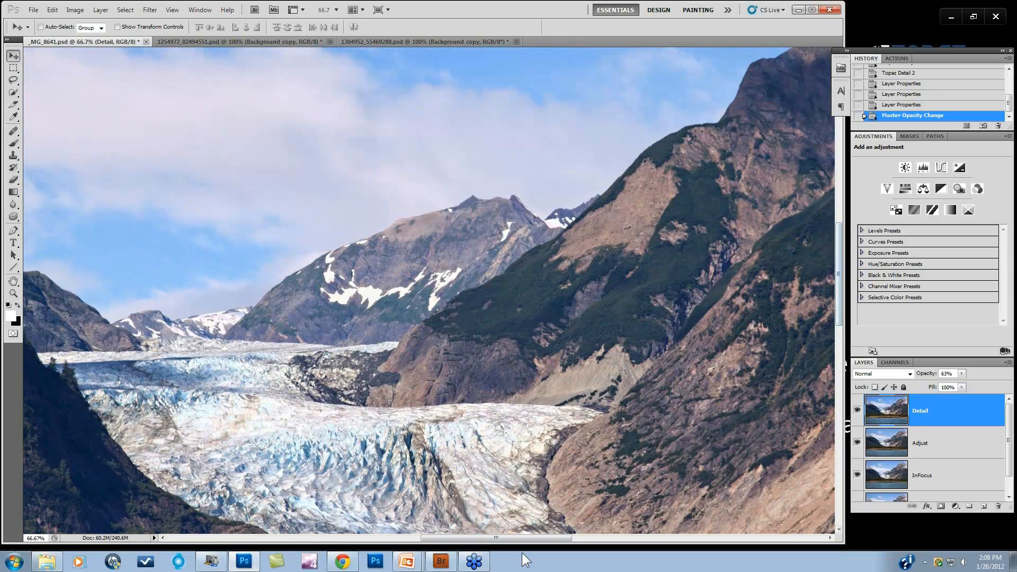
pyautogui.moveTo(507, 538); pyautogui.dragTo(463, 537)
pyautogui.scroll(-5, 555, 451)
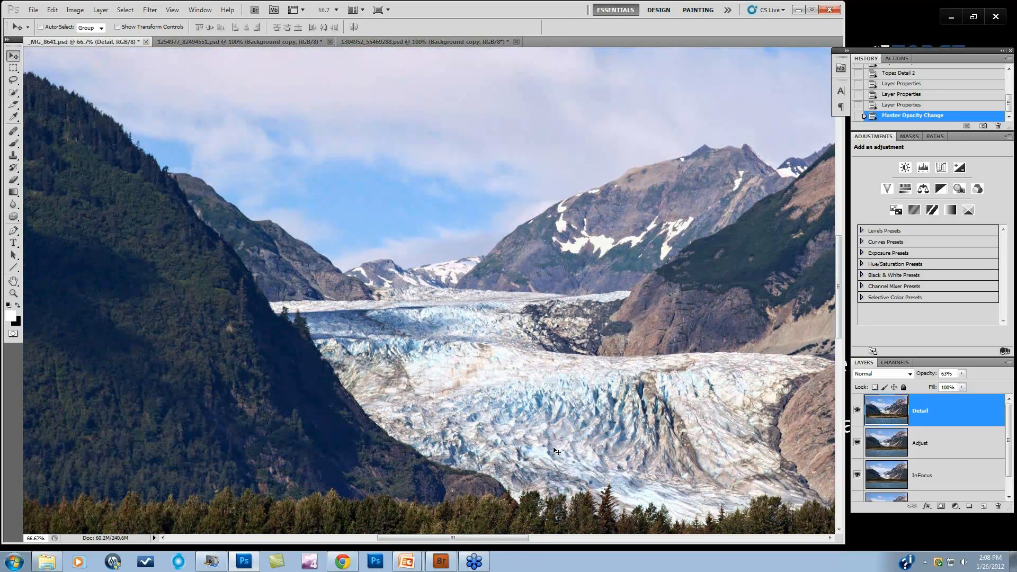
pyautogui.scroll(-2, 555, 451)
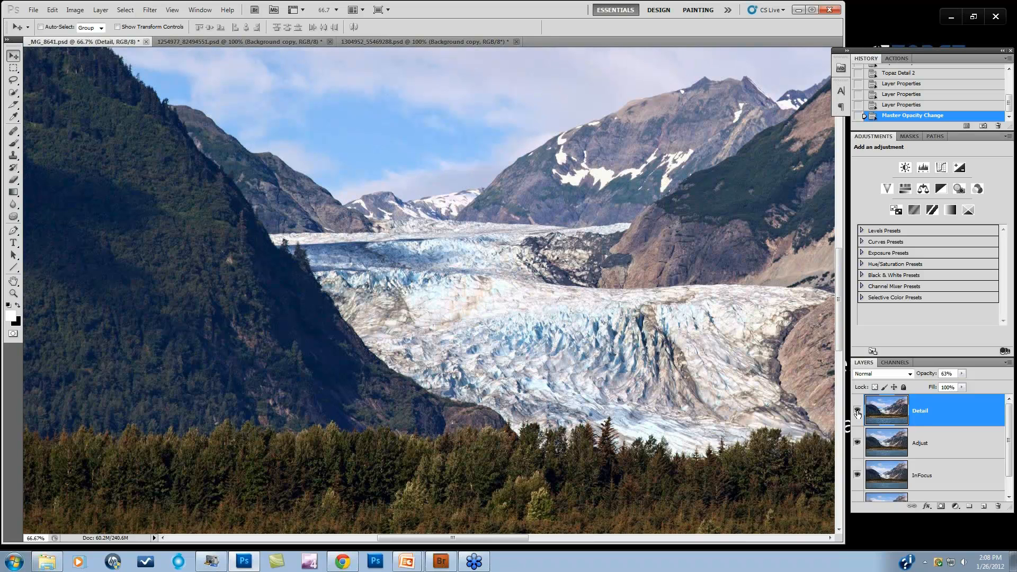
pyautogui.click(857, 411)
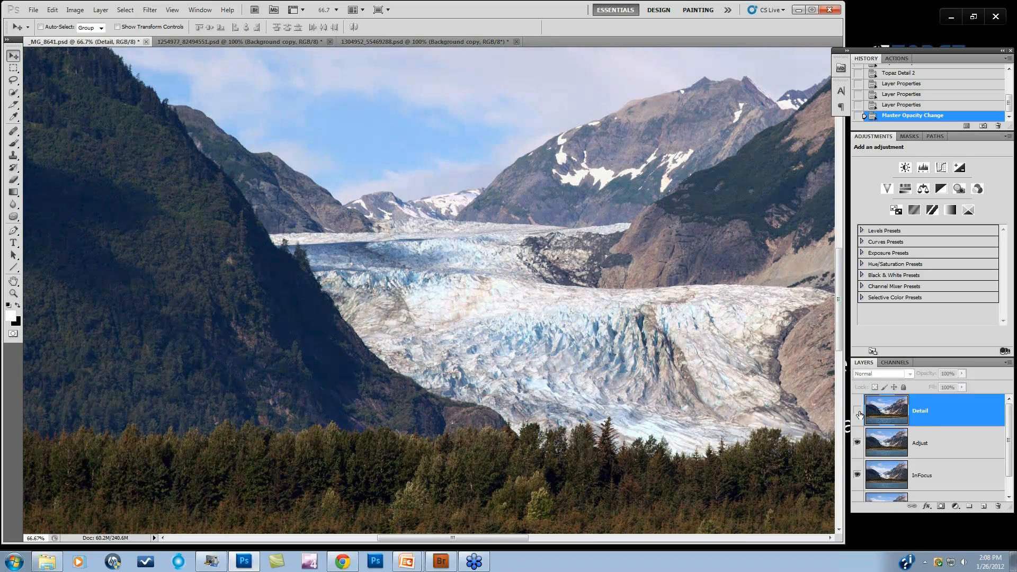
pyautogui.click(858, 411)
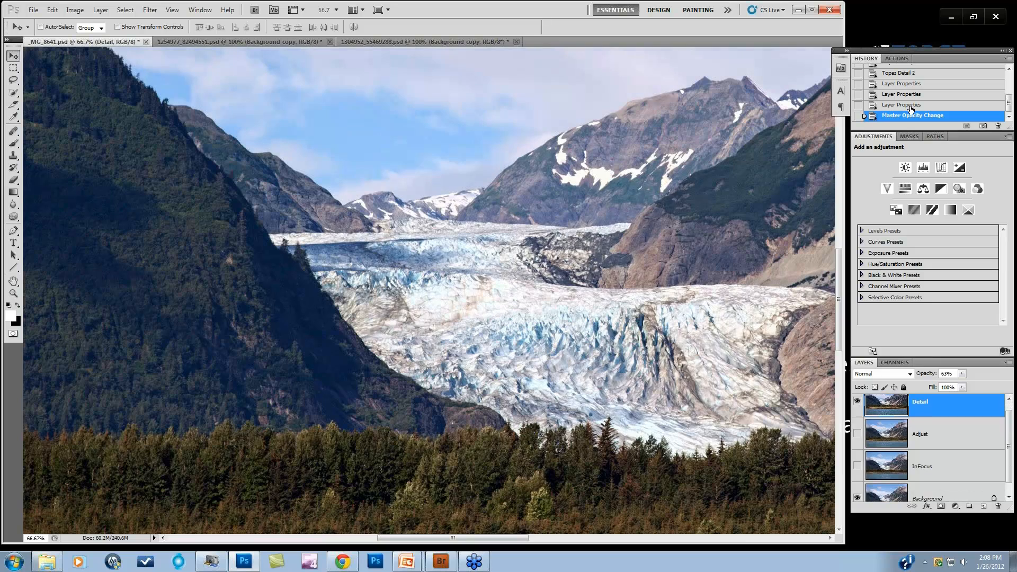
# Revert the image to its Open history state and delete the extra layer above Background
pyautogui.scroll(3, 910, 110)
pyautogui.scroll(3, 911, 110)
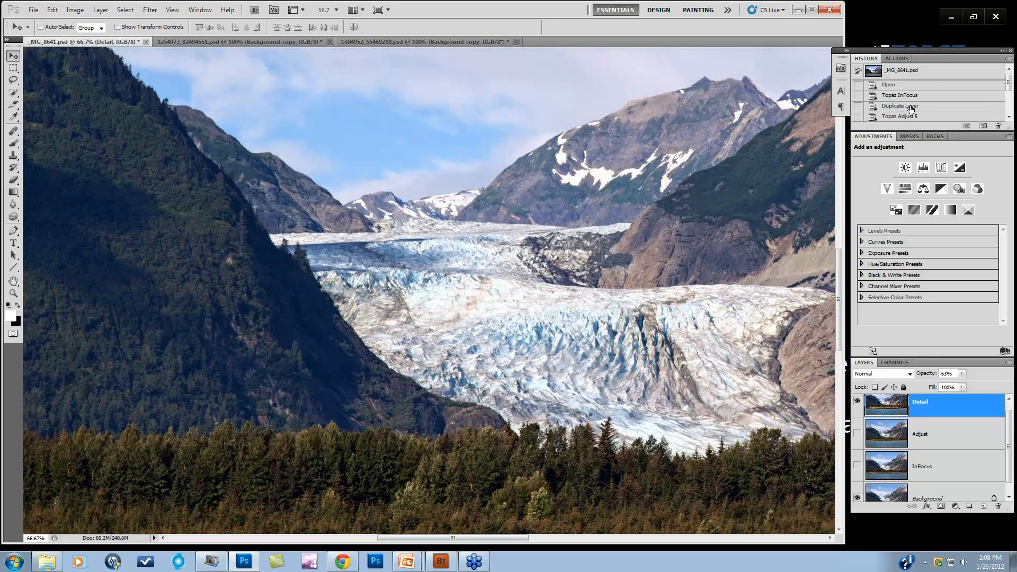
pyautogui.click(889, 85)
pyautogui.moveTo(970, 411); pyautogui.dragTo(998, 506)
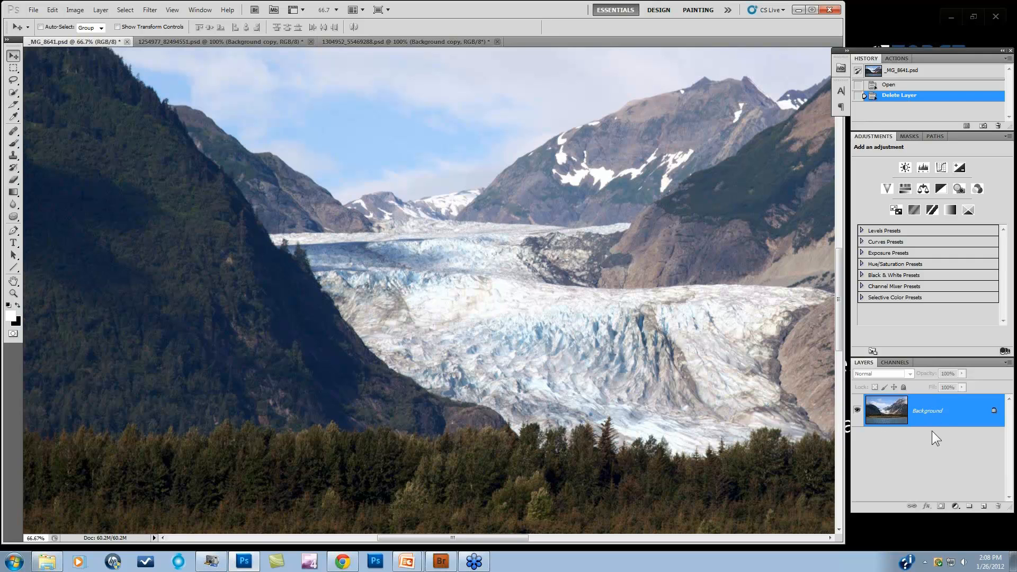
# Duplicate the Background layer and open the Topaz InFocus filter on the copy
pyautogui.moveTo(943, 422); pyautogui.dragTo(984, 506)
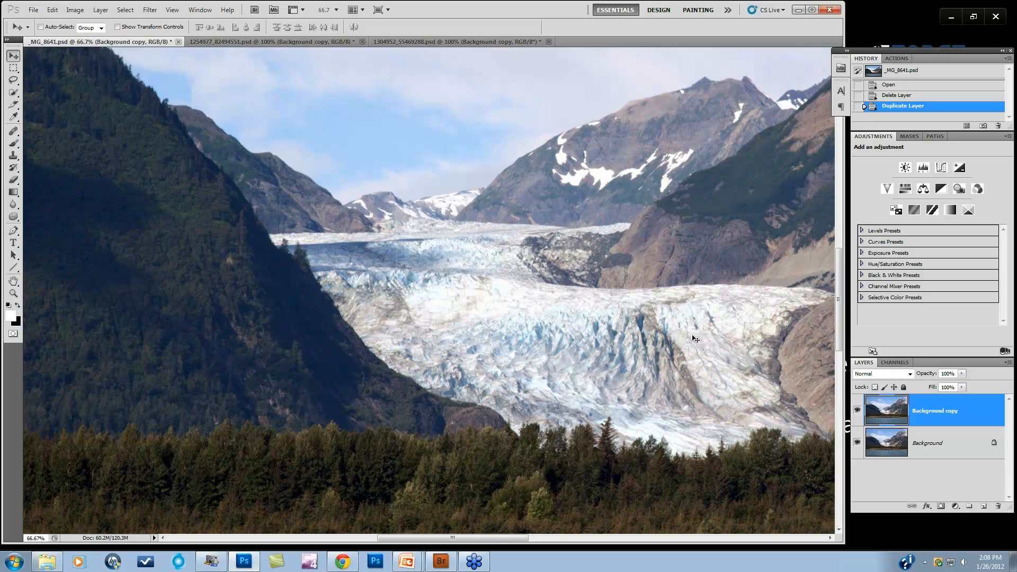
pyautogui.click(150, 9)
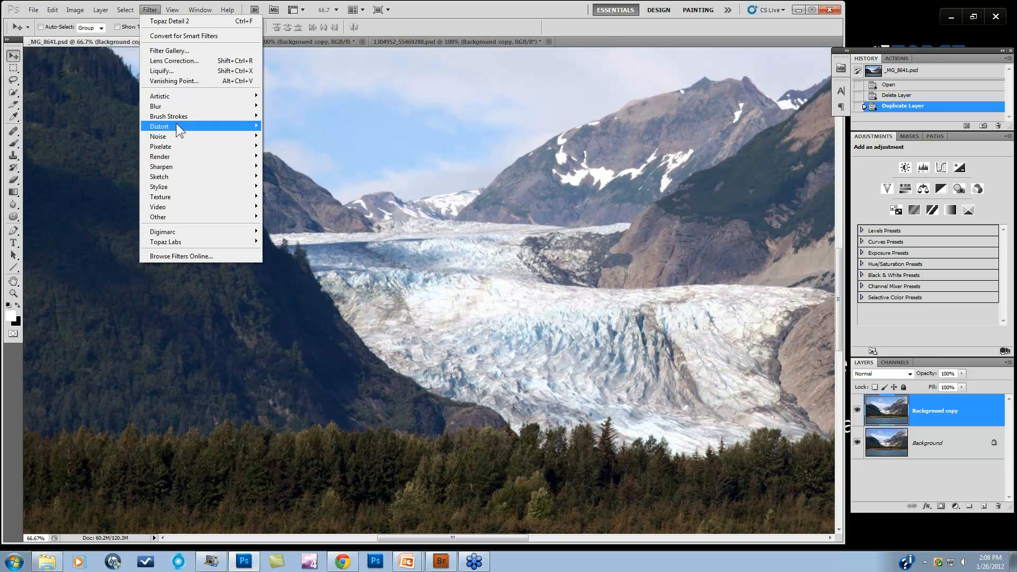
pyautogui.moveTo(190, 239)
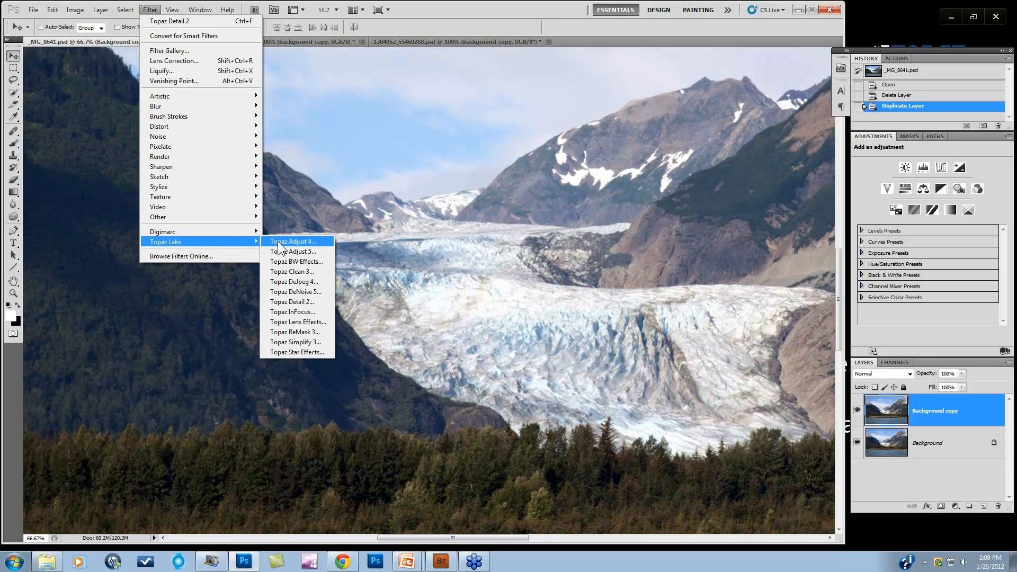
pyautogui.click(288, 313)
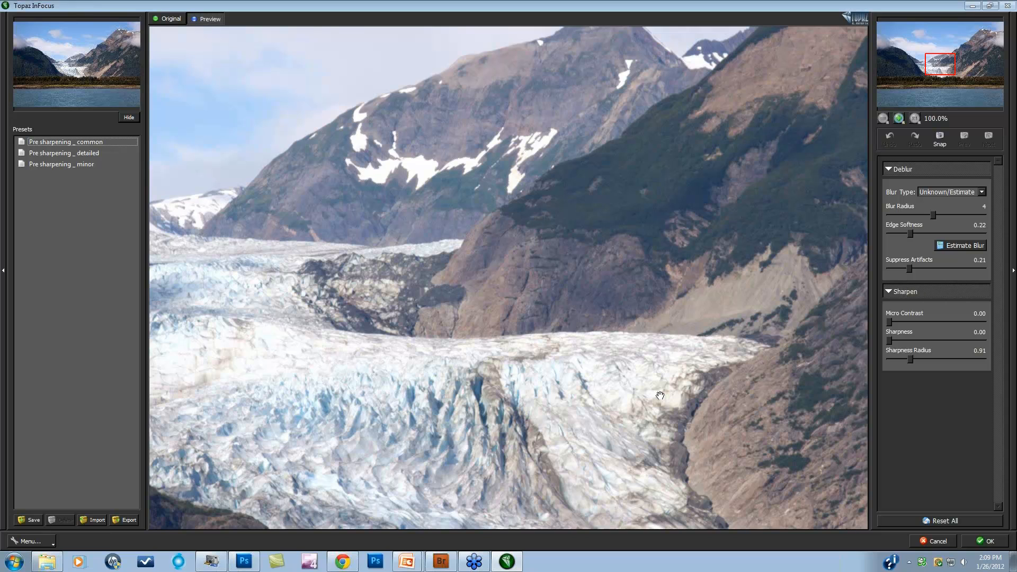
# Reset all InFocus settings, then set Blur Type to Unknown/Estimate, Blur Radius to 4 and Edge Softness to 0.20
pyautogui.moveTo(653, 414); pyautogui.dragTo(701, 253)
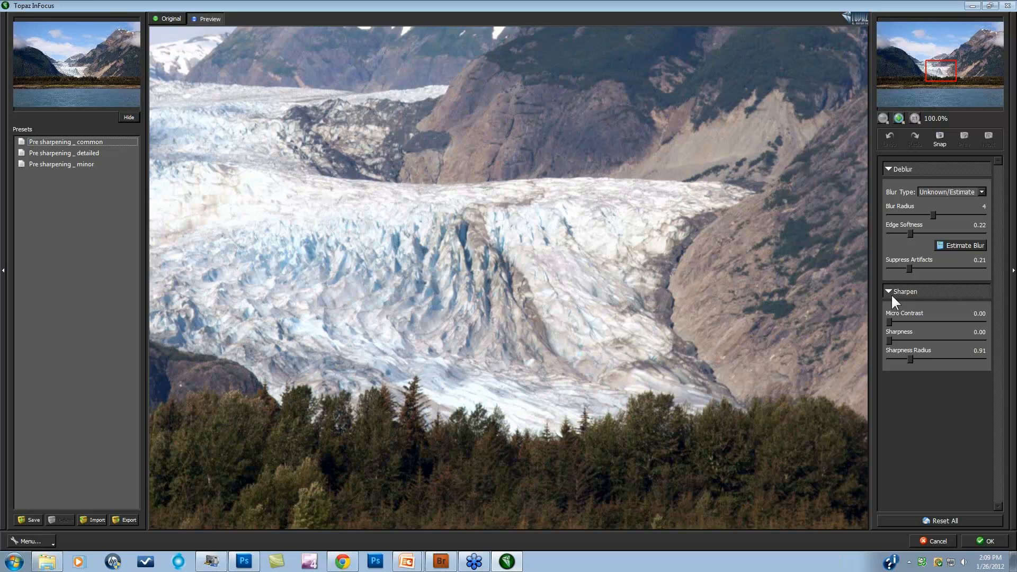
pyautogui.click(949, 521)
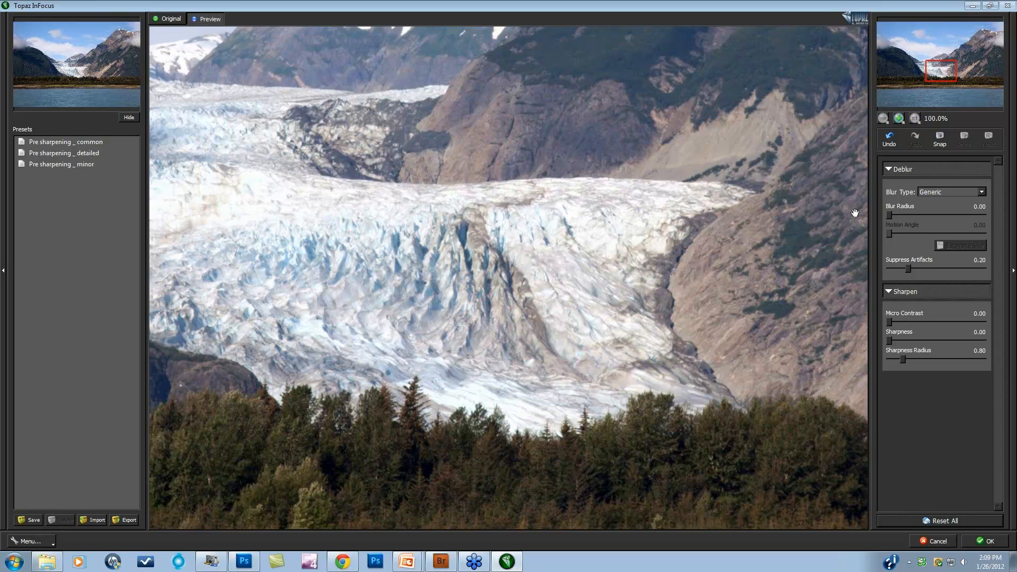
pyautogui.click(983, 191)
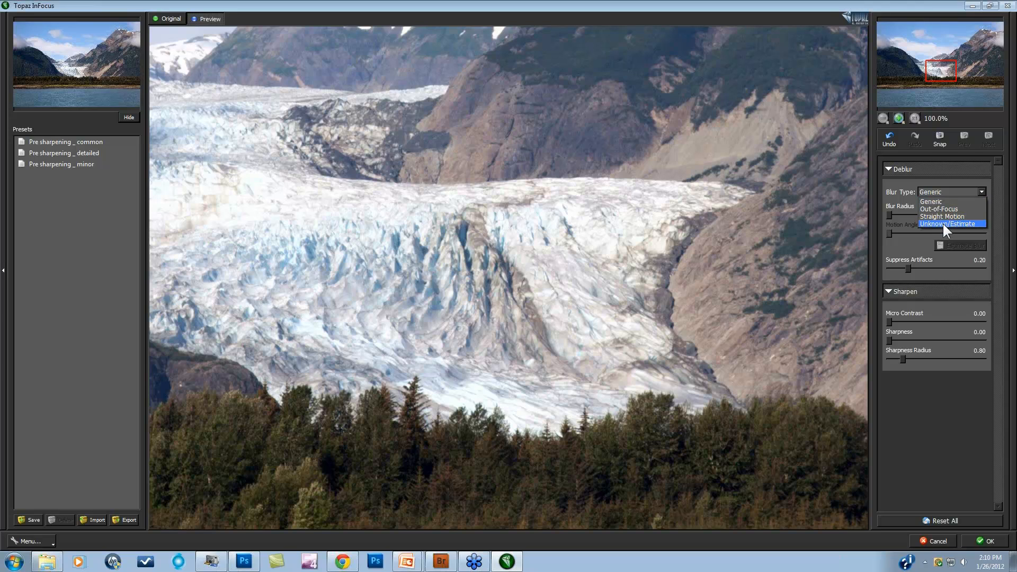
pyautogui.click(944, 225)
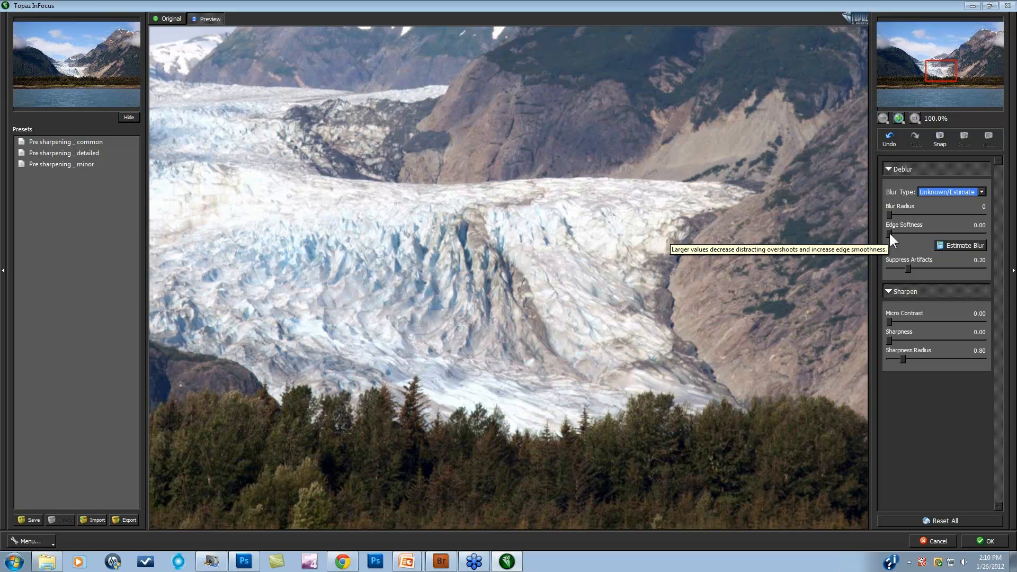
pyautogui.click(891, 215)
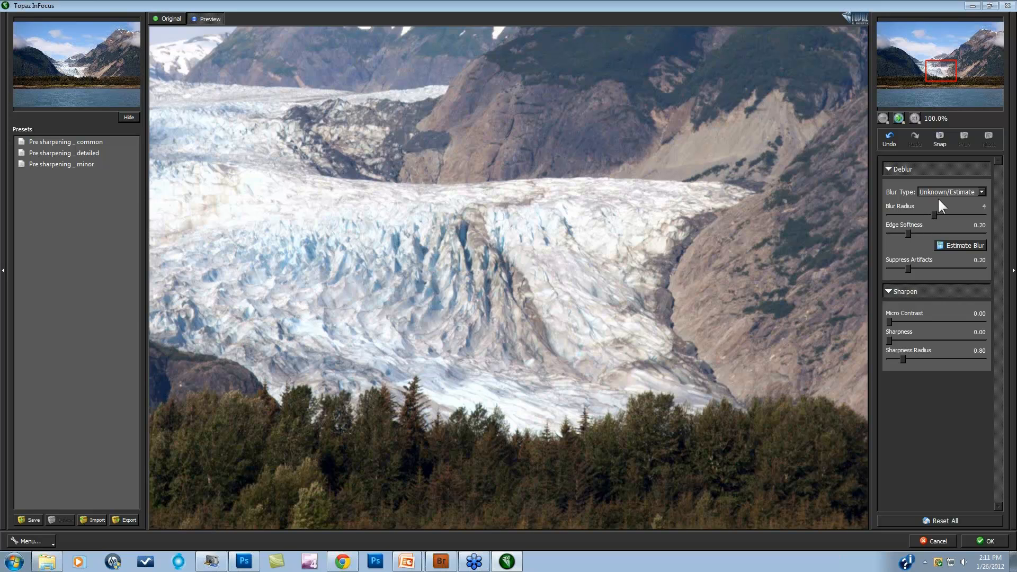
# Estimate the blur from the current InFocus settings and compare the deblurred glacier with the original
pyautogui.click(960, 246)
pyautogui.click(498, 346)
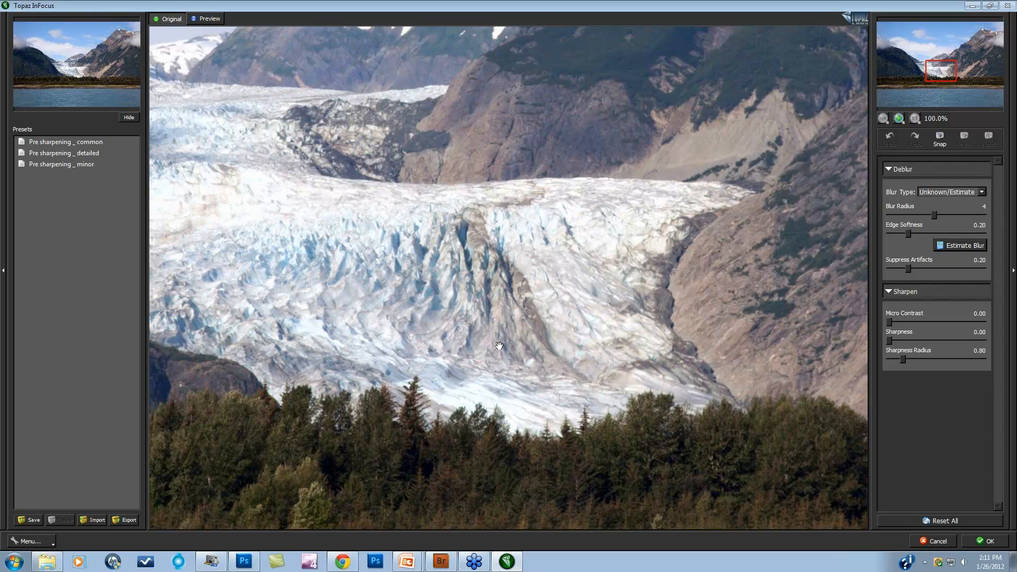
pyautogui.click(499, 346)
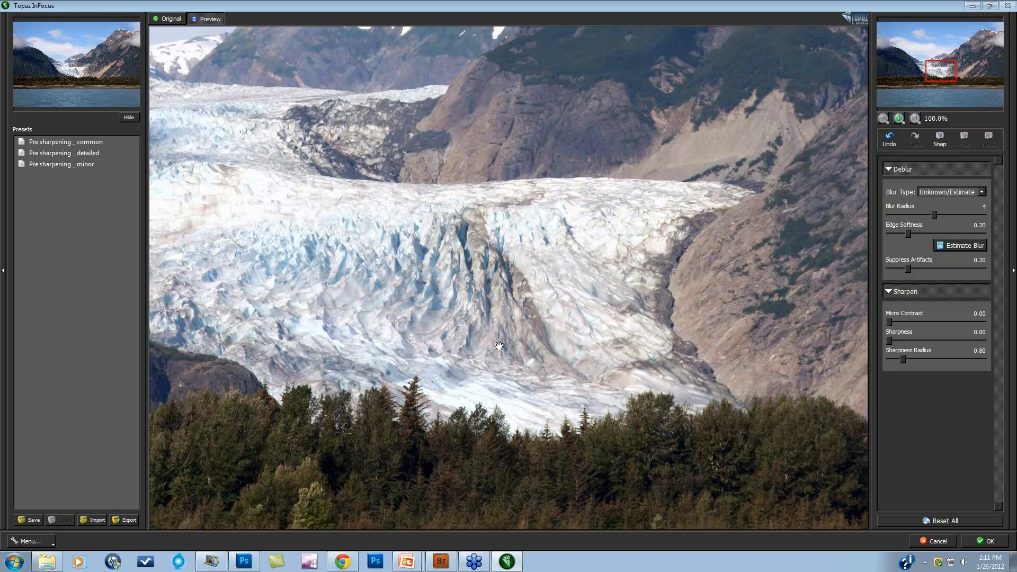
# Check the deblurred glacier, trees and mountains at 200% and 100% against the original, and apply the InFocus filter
pyautogui.click(899, 118)
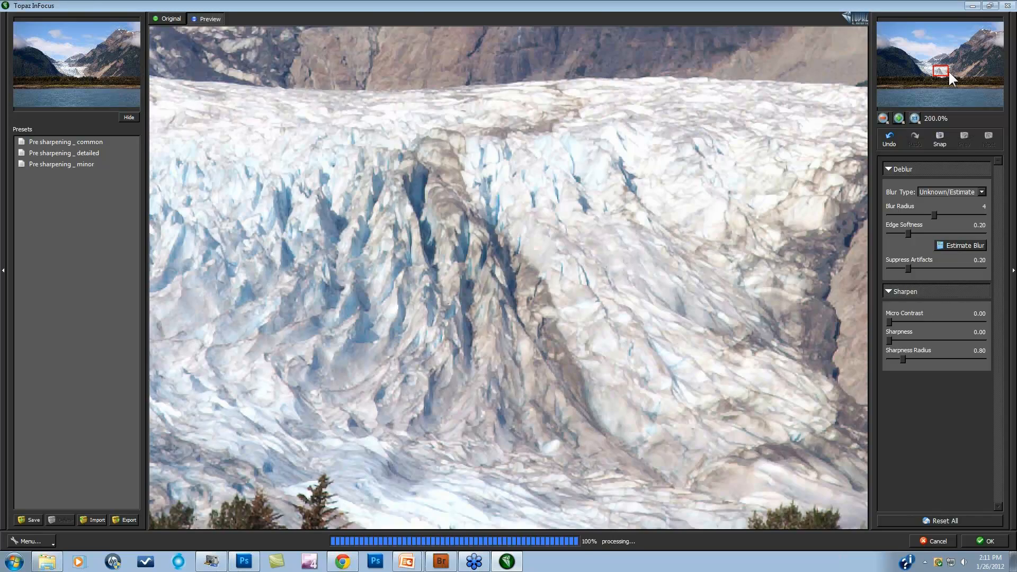
pyautogui.moveTo(945, 68); pyautogui.dragTo(943, 71)
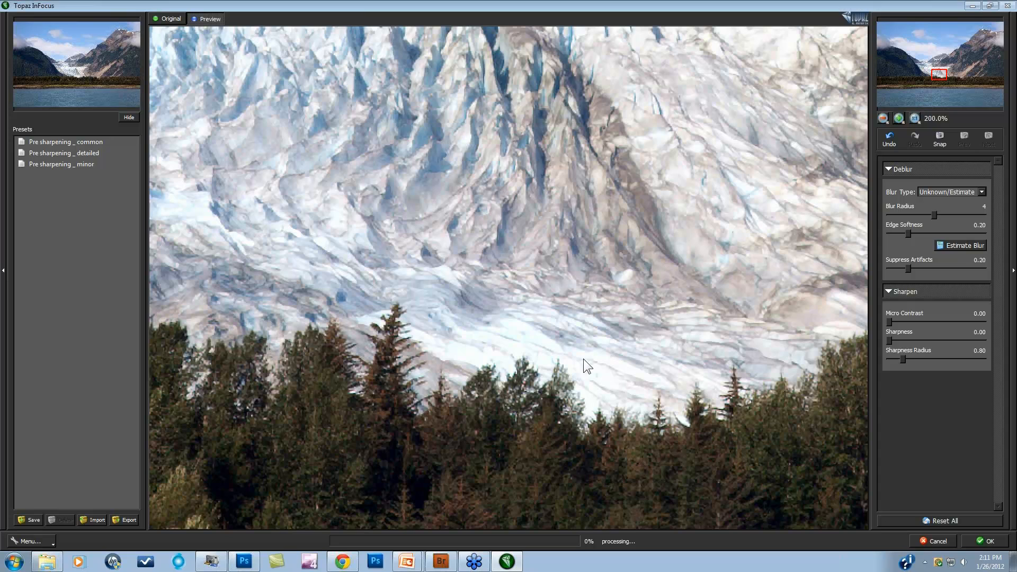
pyautogui.click(530, 308)
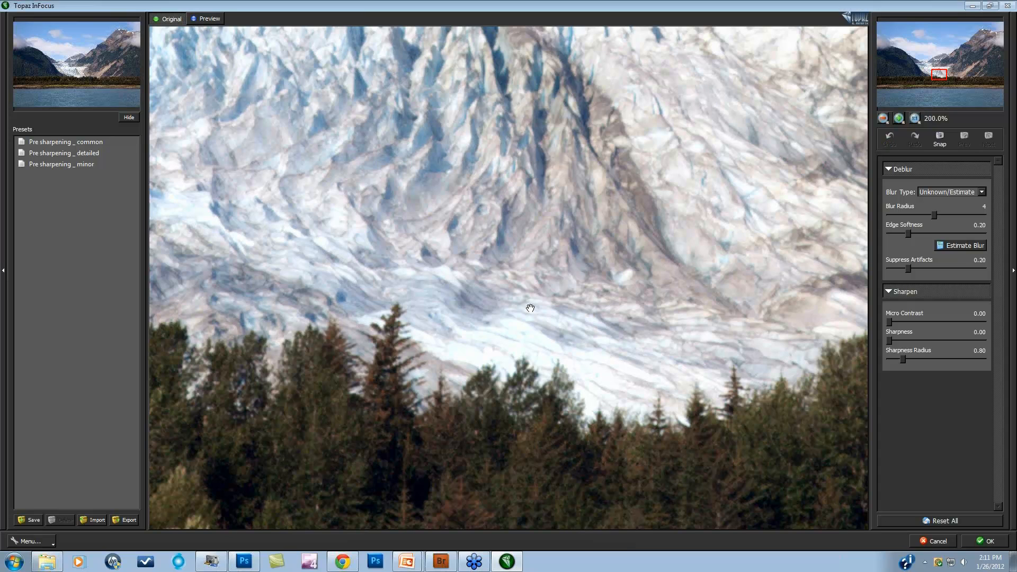
pyautogui.click(530, 308)
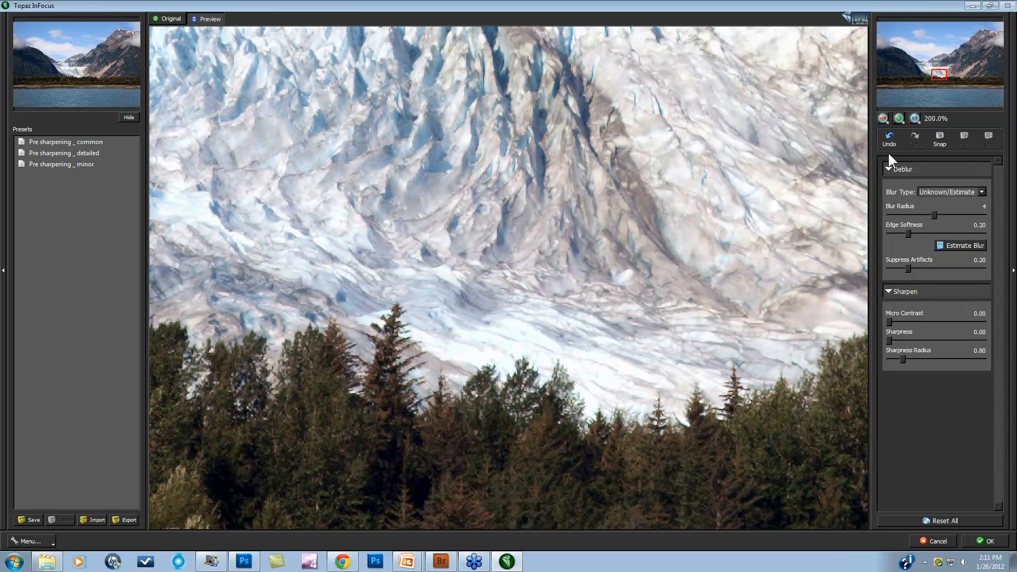
pyautogui.click(882, 117)
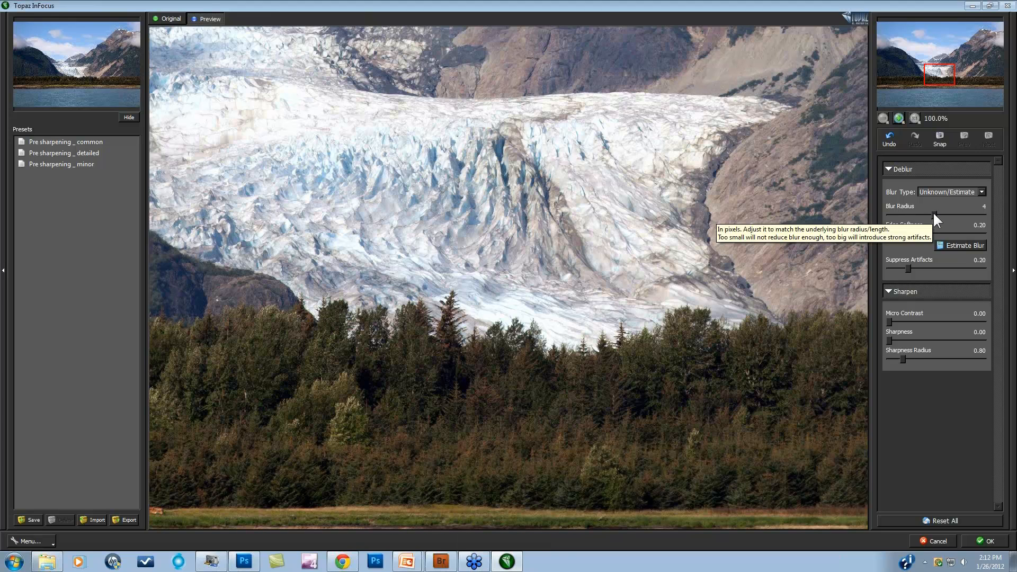
pyautogui.moveTo(475, 154); pyautogui.dragTo(486, 326)
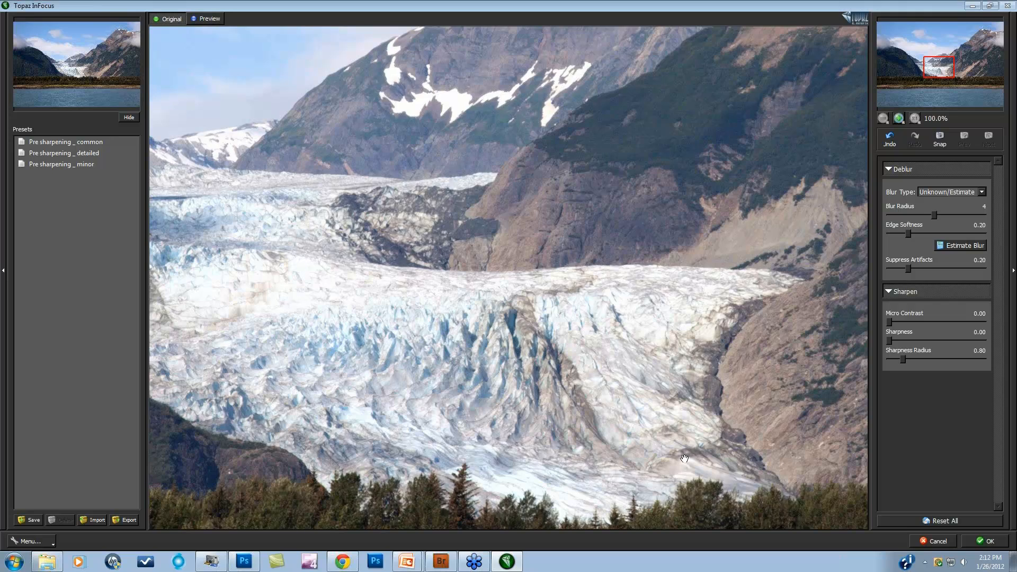
pyautogui.moveTo(685, 460); pyautogui.dragTo(687, 375)
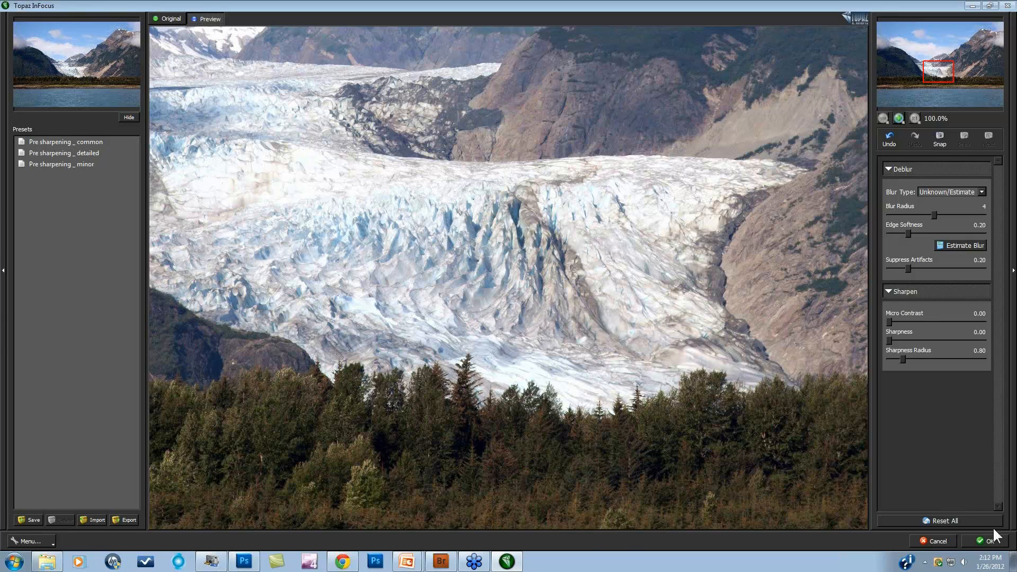
pyautogui.click(984, 541)
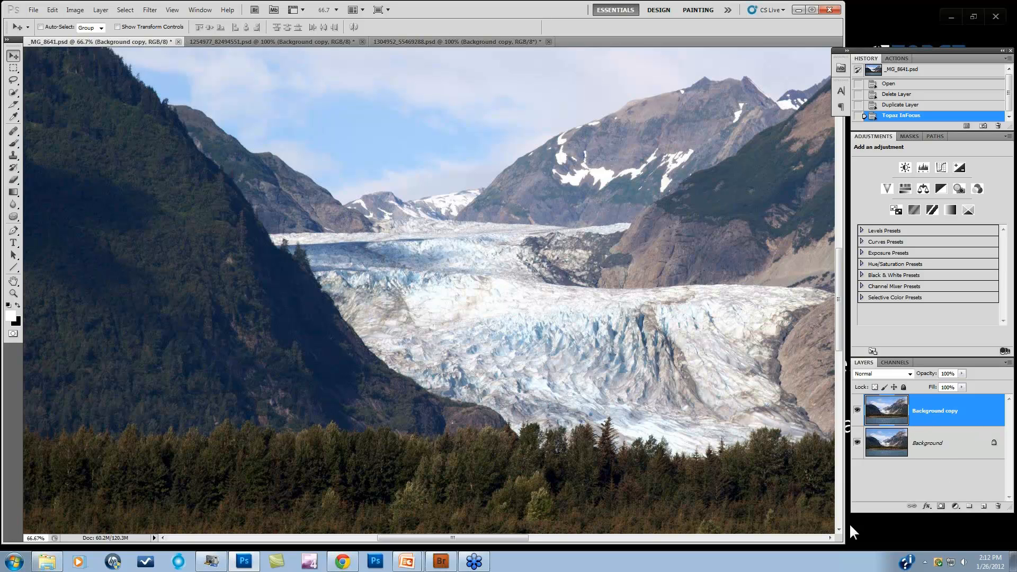
# Duplicate the deblurred Background copy layer and open the Topaz Adjust 5 filter on the duplicate
pyautogui.moveTo(843, 543)
pyautogui.mouseDown()
pyautogui.moveTo(874, 543)
pyautogui.moveTo(852, 543)
pyautogui.mouseUp()
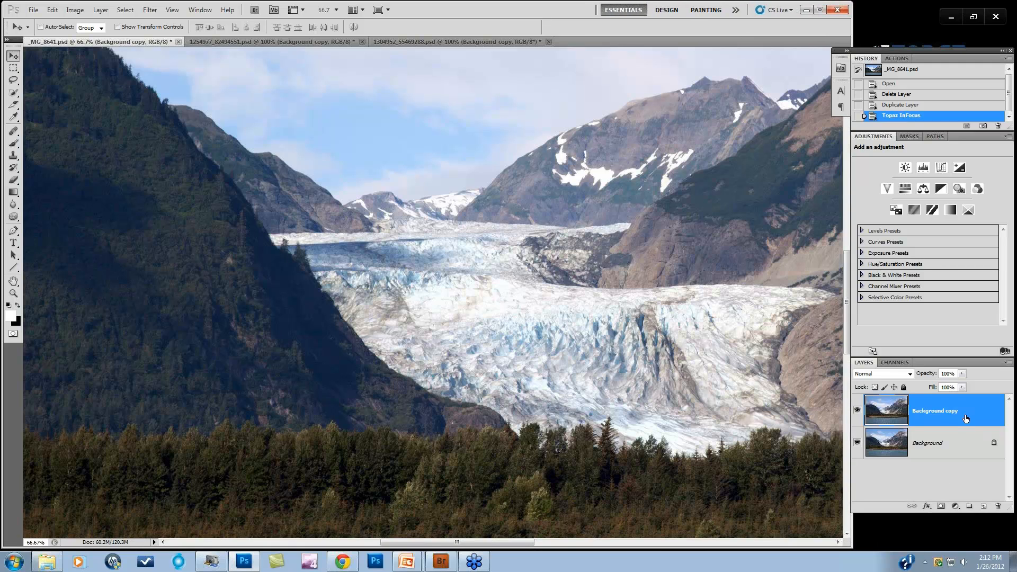
pyautogui.moveTo(963, 420); pyautogui.dragTo(983, 506)
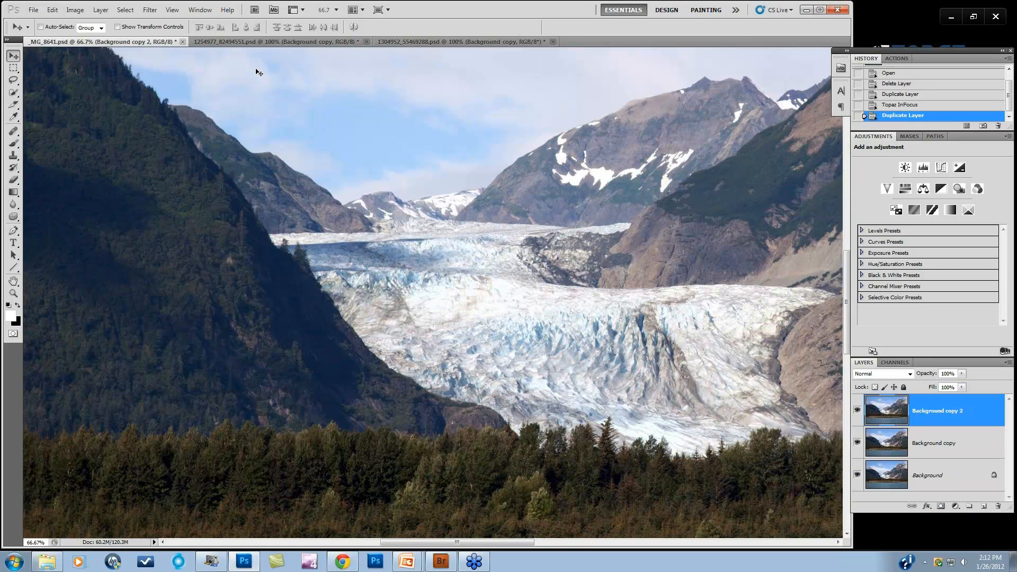
pyautogui.click(149, 10)
pyautogui.moveTo(173, 242)
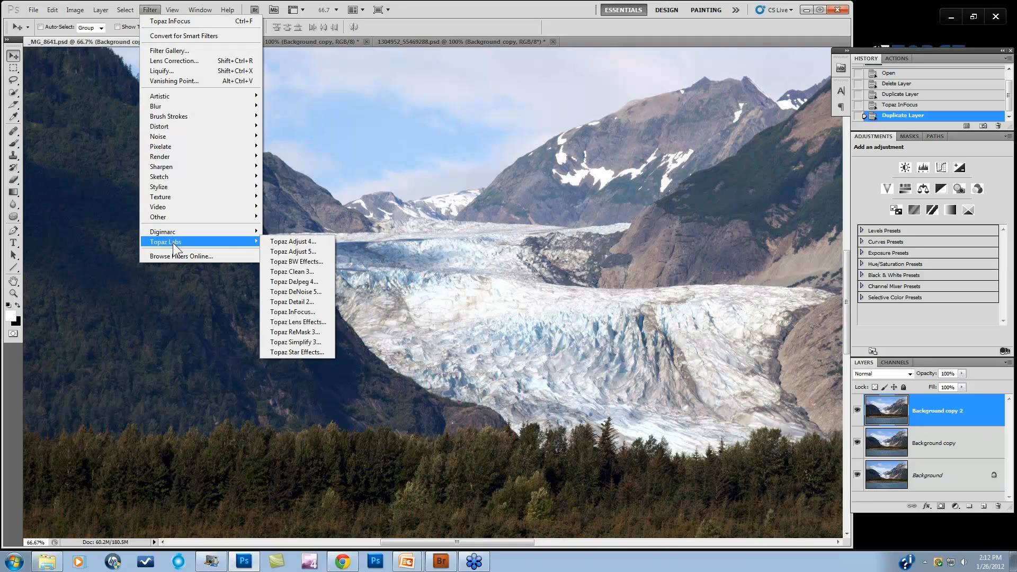
pyautogui.click(300, 251)
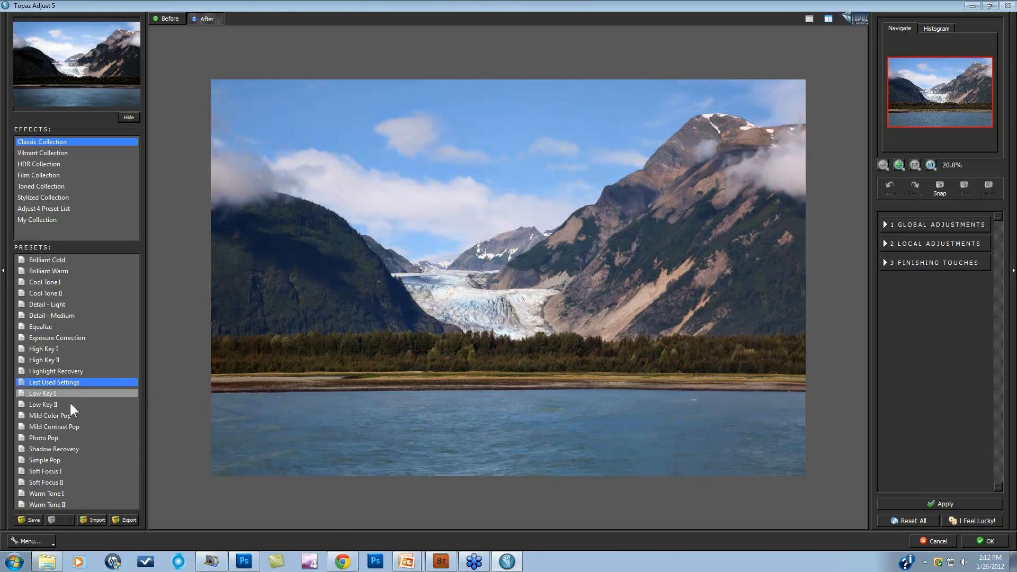
# Choose the Photo Pop preset, reset its global Details settings to their defaults, and apply the Topaz Adjust 5 filter
pyautogui.click(65, 439)
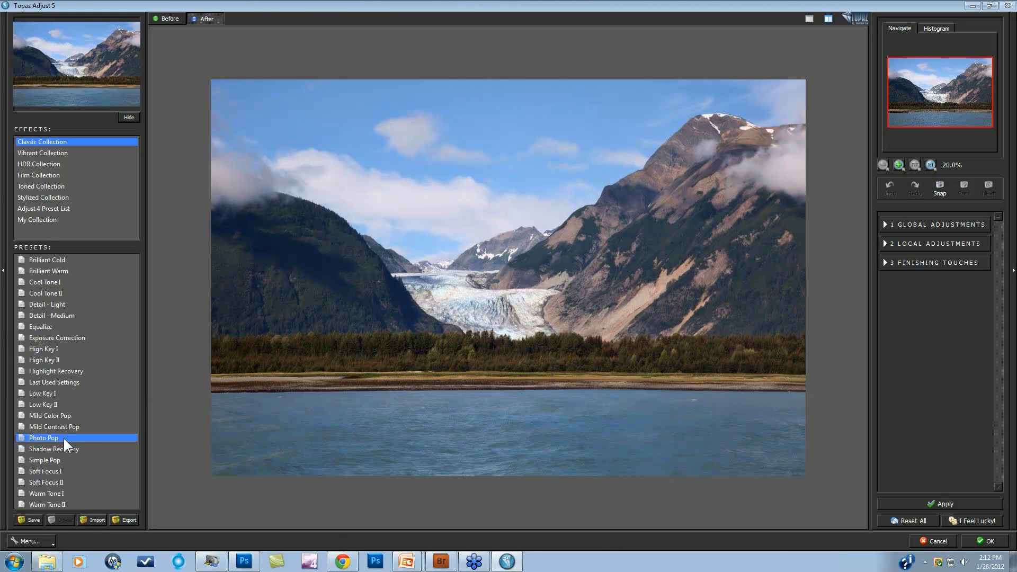
pyautogui.click(568, 391)
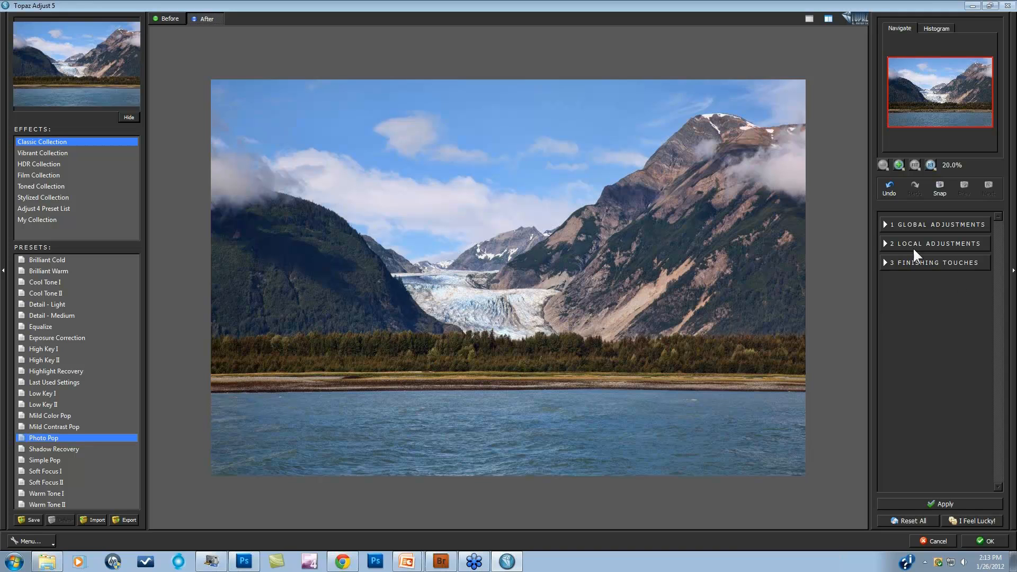
pyautogui.click(886, 227)
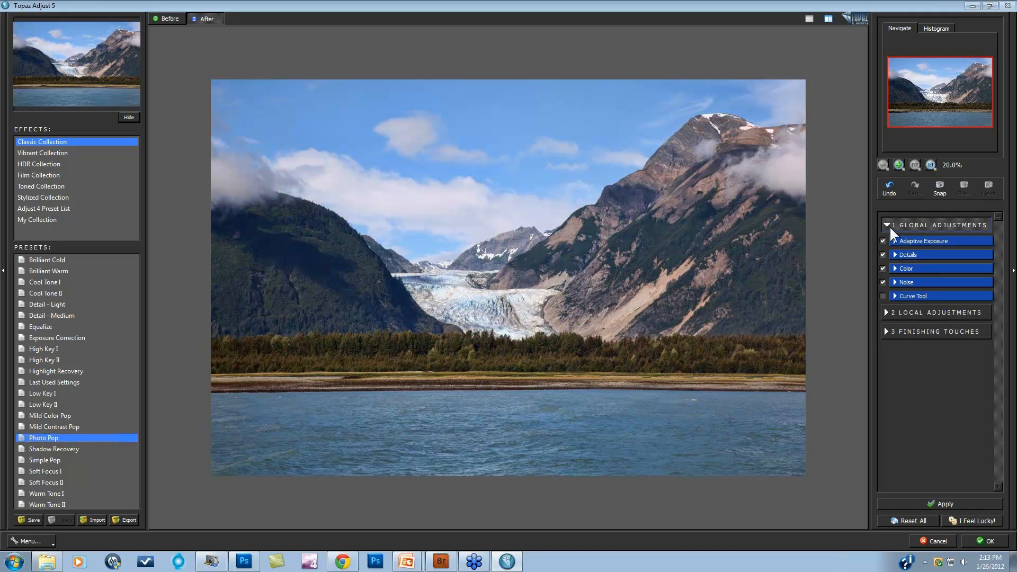
pyautogui.click(896, 256)
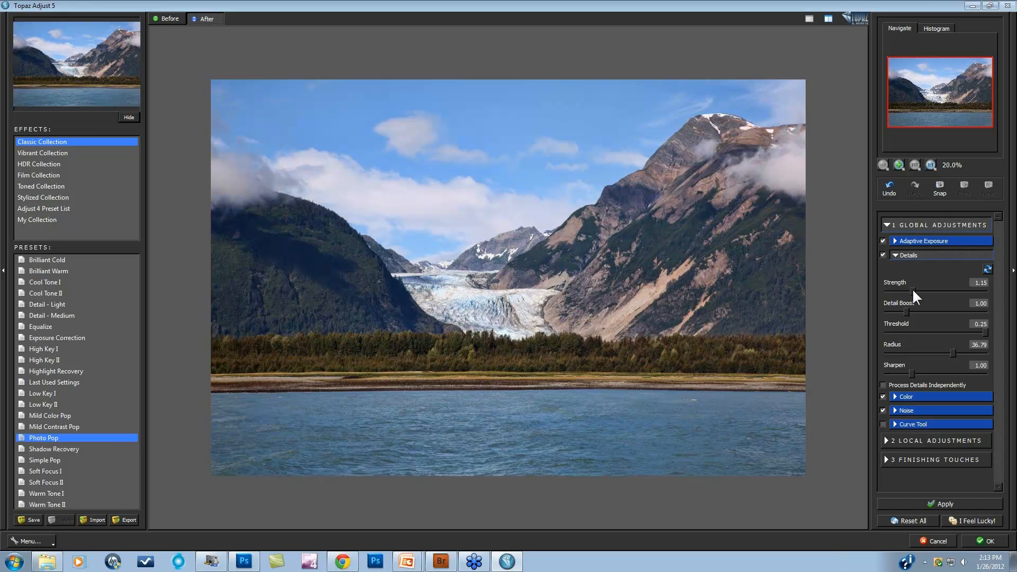
pyautogui.moveTo(913, 290); pyautogui.dragTo(907, 289)
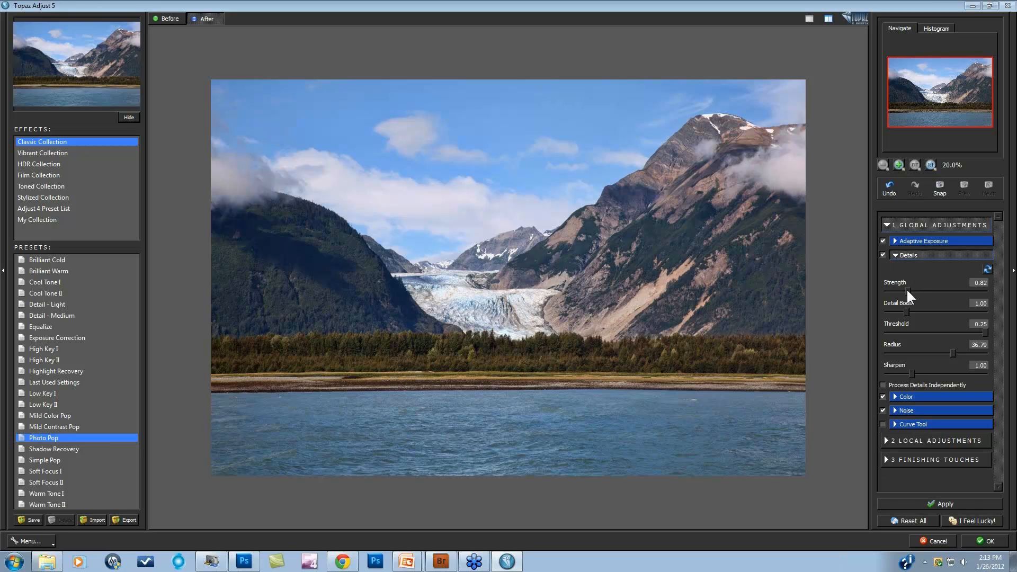
pyautogui.click(987, 268)
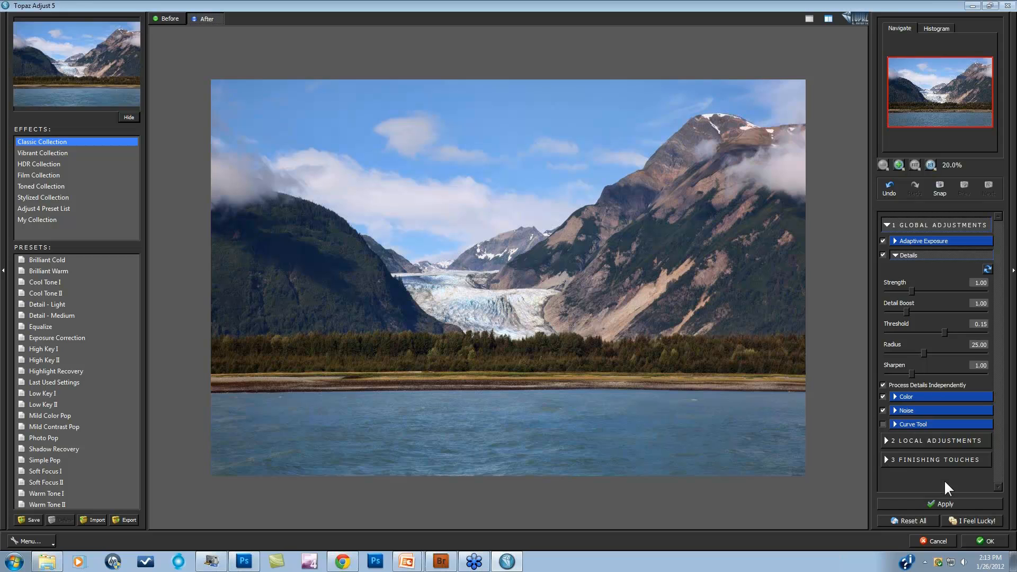
pyautogui.click(984, 544)
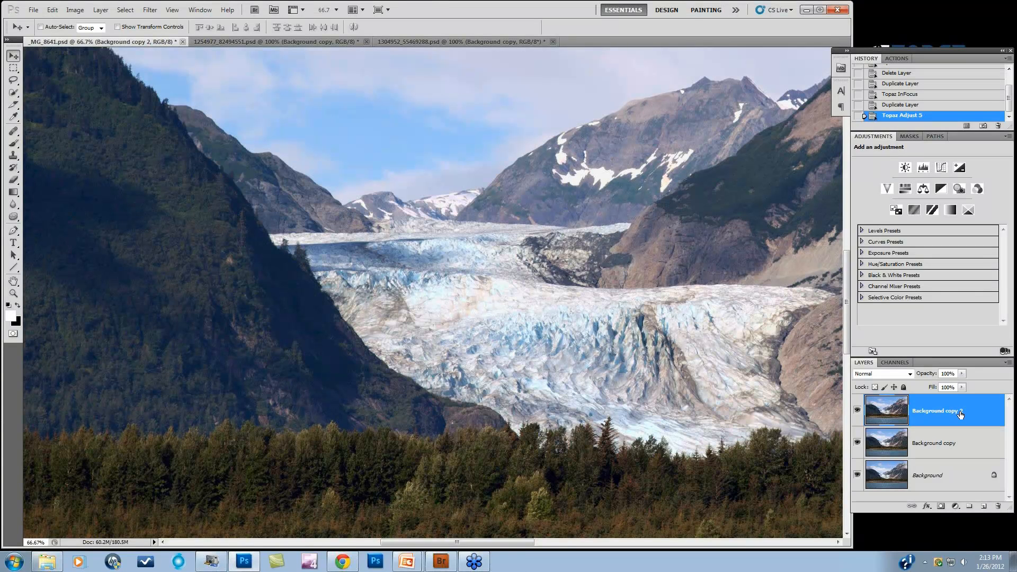
# Duplicate the Background copy 2 layer and open the Topaz Detail 2 filter on the duplicate
pyautogui.moveTo(960, 415); pyautogui.dragTo(984, 504)
pyautogui.moveTo(985, 504); pyautogui.dragTo(984, 504)
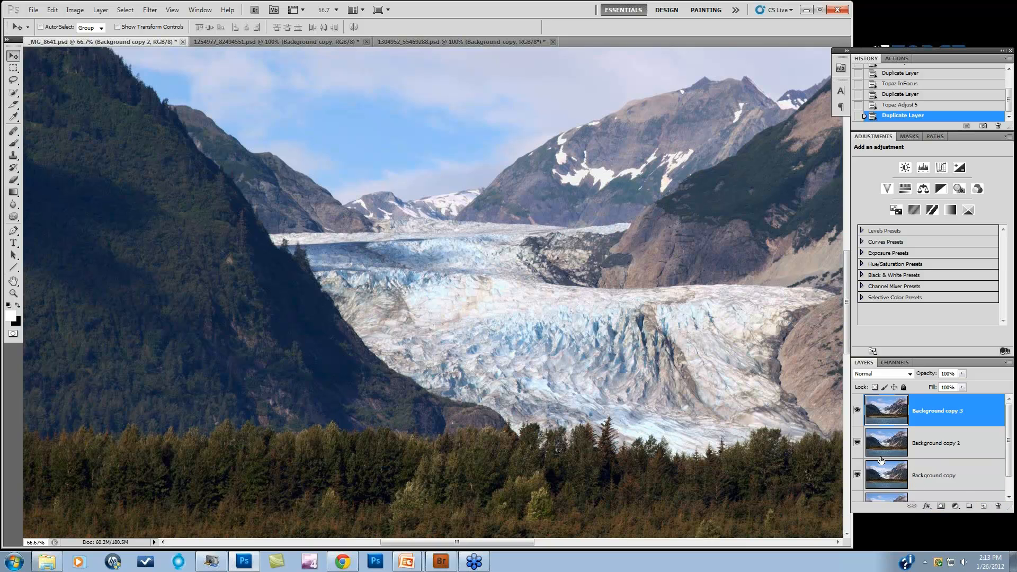
pyautogui.click(147, 10)
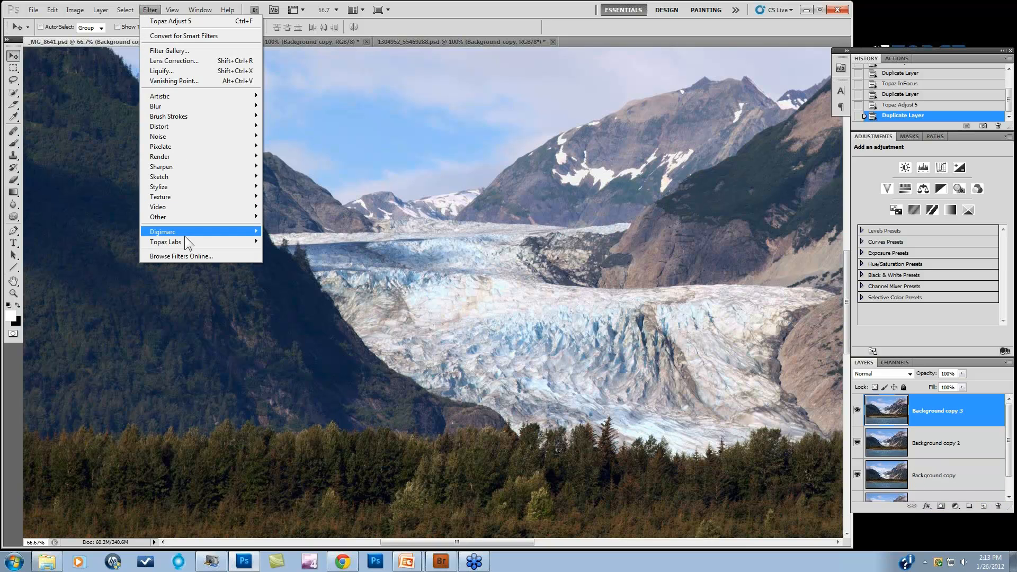
pyautogui.moveTo(185, 241)
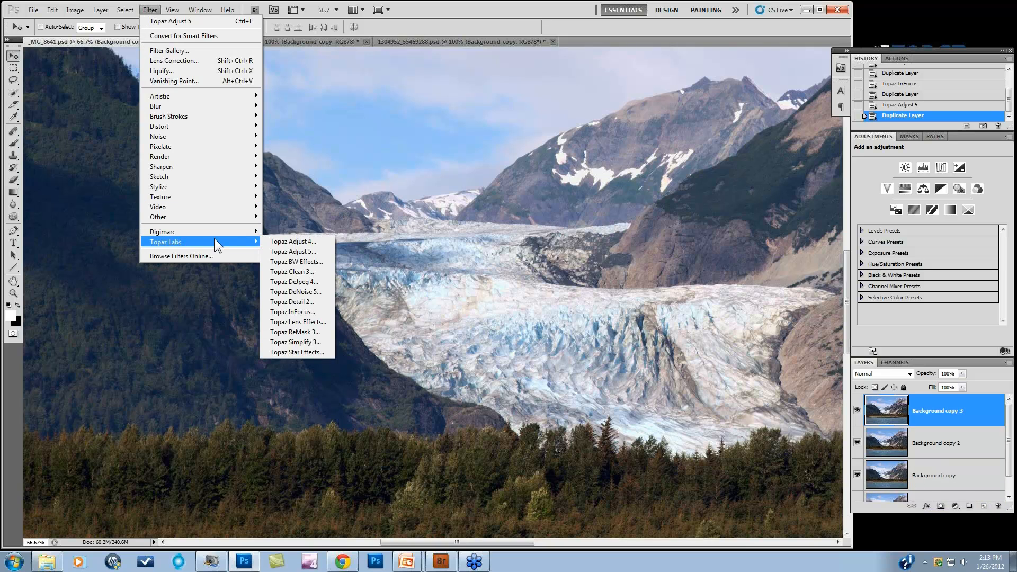
pyautogui.click(294, 301)
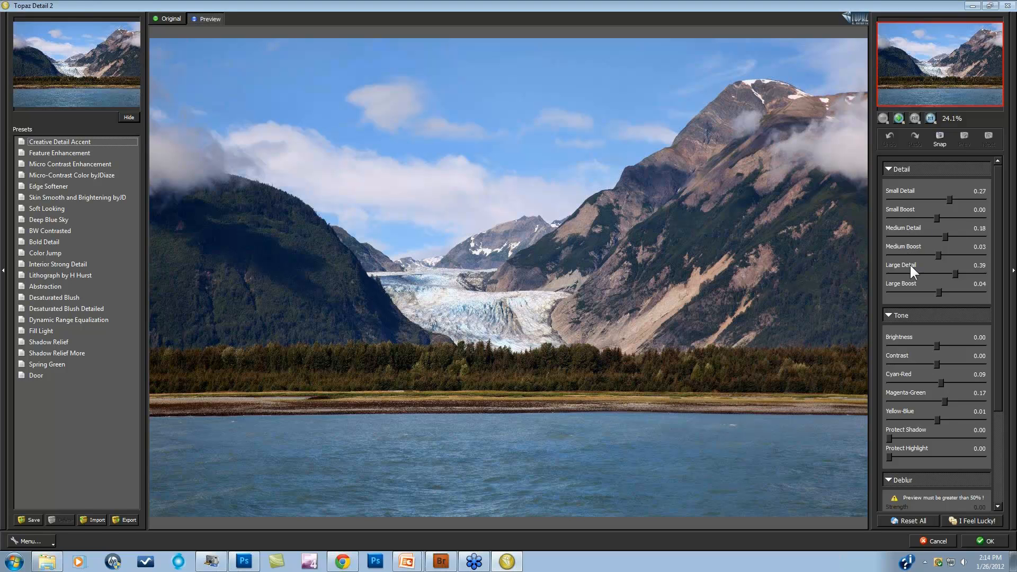
# Reset all Topaz Detail settings, then set Medium Detail to 0.28 and Medium Boost to 0.07
pyautogui.click(901, 520)
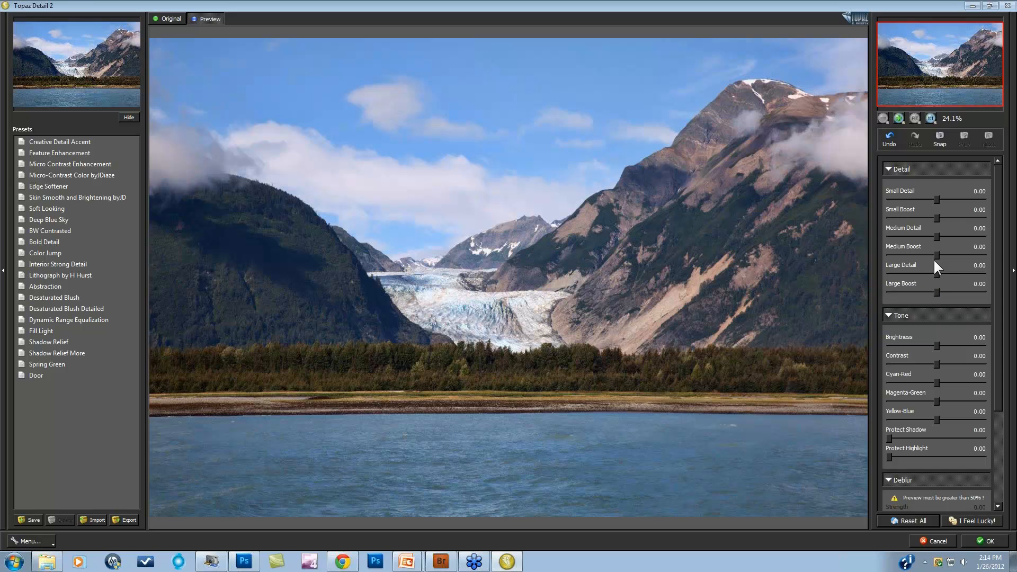
pyautogui.click(899, 118)
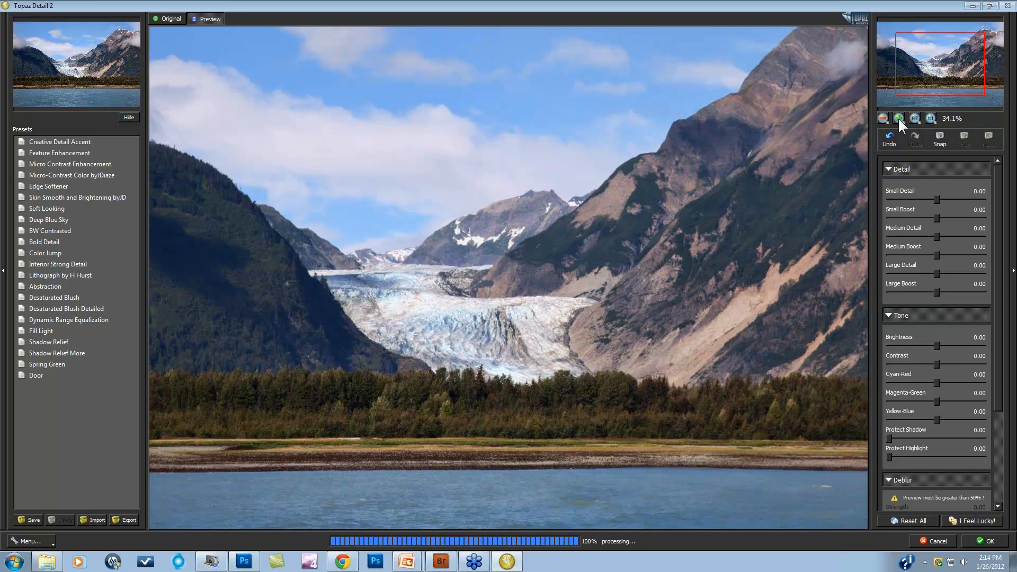
pyautogui.click(899, 117)
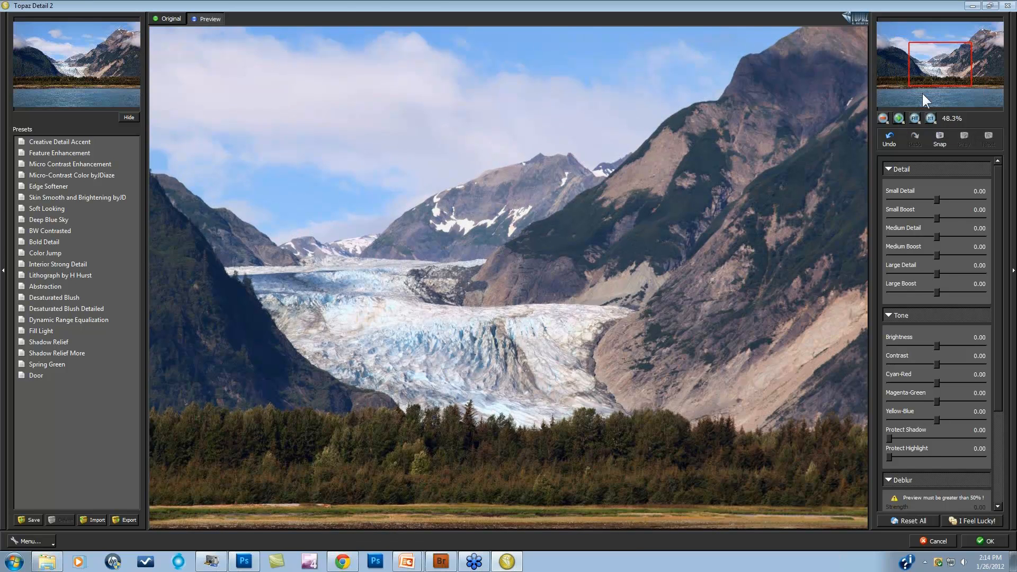
pyautogui.moveTo(937, 67); pyautogui.dragTo(938, 64)
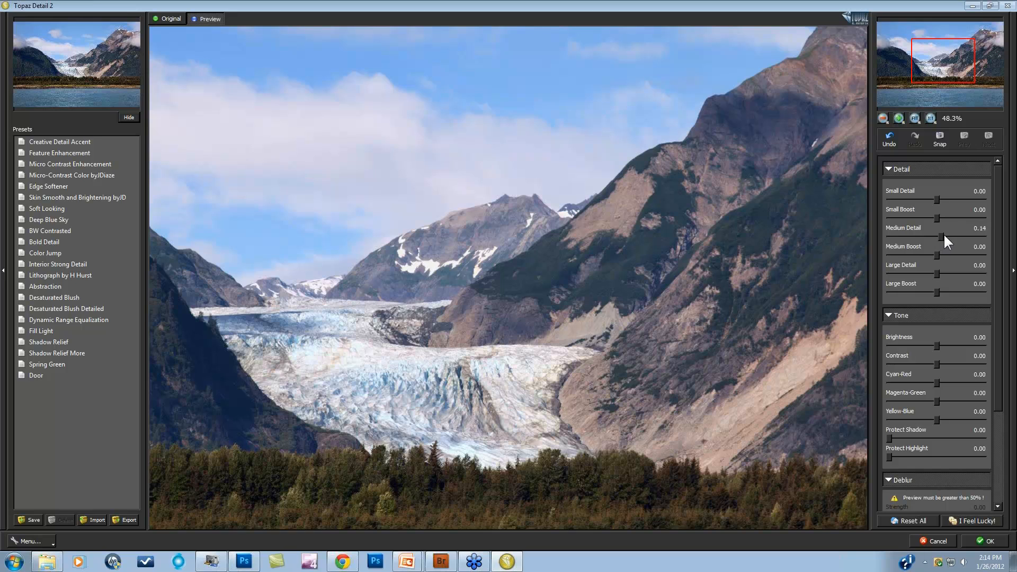
pyautogui.moveTo(947, 234); pyautogui.dragTo(952, 236)
pyautogui.click(954, 237)
pyautogui.click(536, 282)
pyautogui.click(519, 391)
# Set Large Detail to 0.29 and Large Boost to 0.10, and compare the mountains and glacier with the original
pyautogui.moveTo(944, 270); pyautogui.dragTo(949, 270)
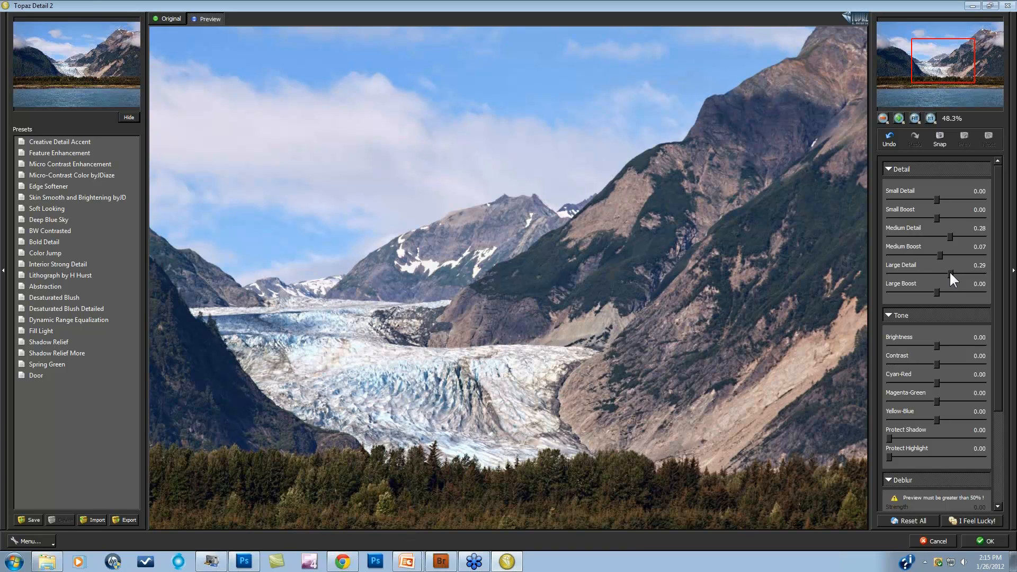
pyautogui.click(942, 289)
pyautogui.click(466, 259)
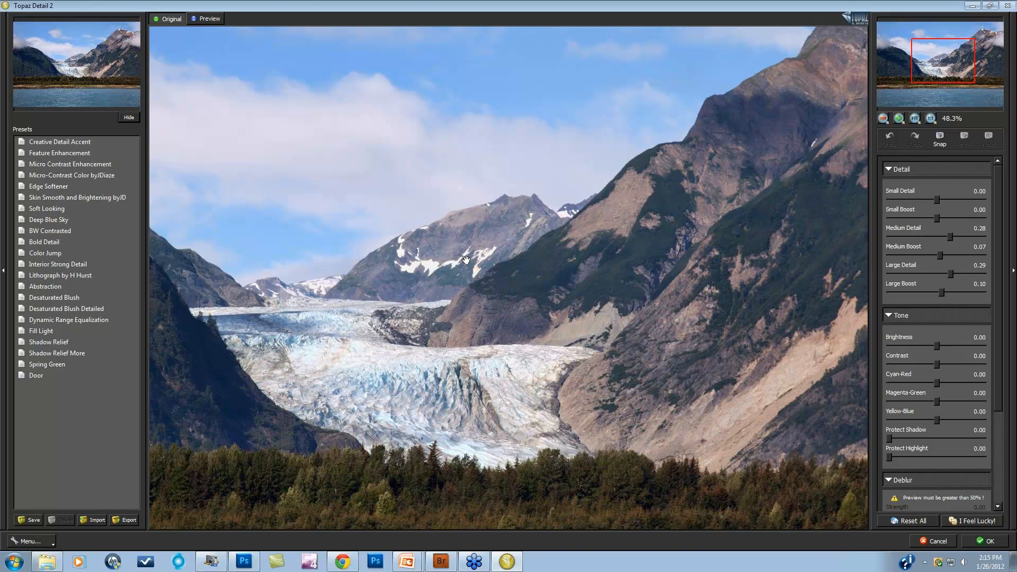
pyautogui.click(466, 259)
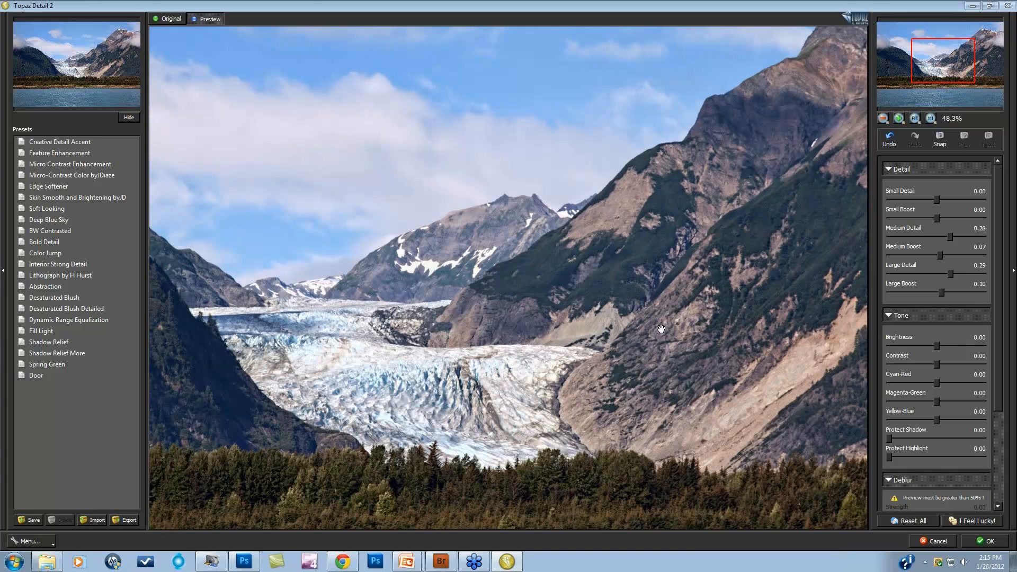
pyautogui.click(423, 288)
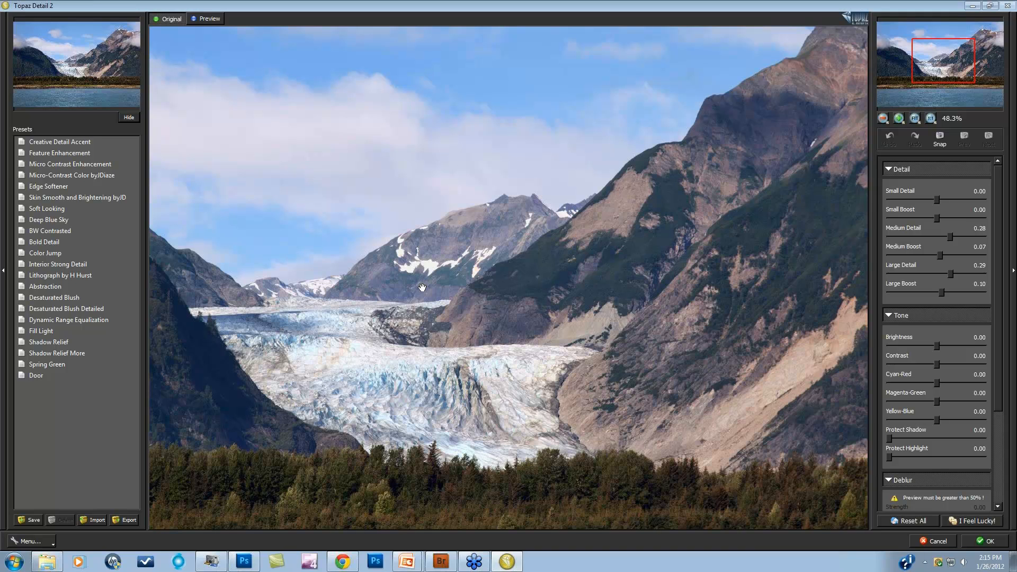
pyautogui.click(422, 287)
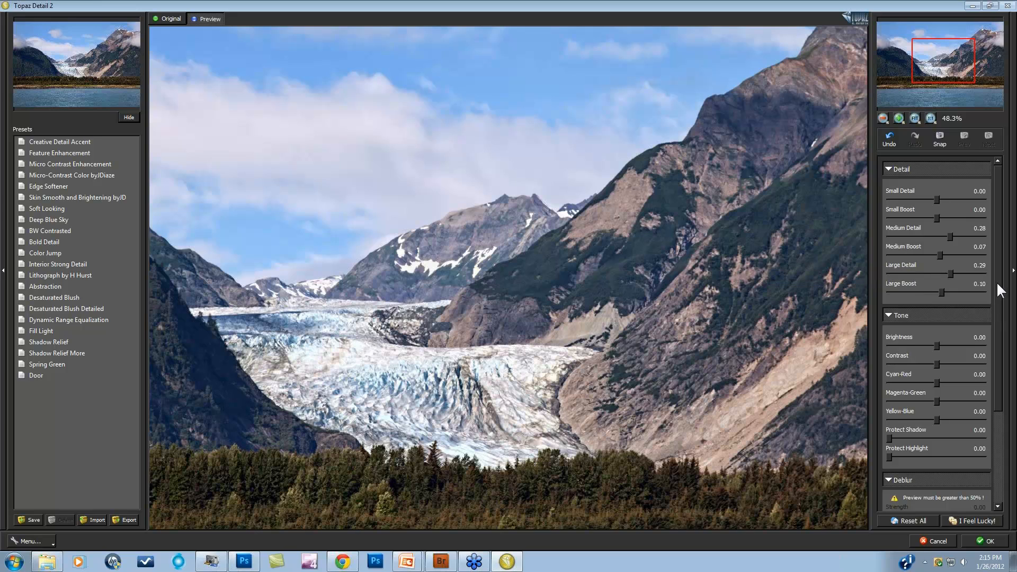
pyautogui.moveTo(1000, 284); pyautogui.dragTo(995, 355)
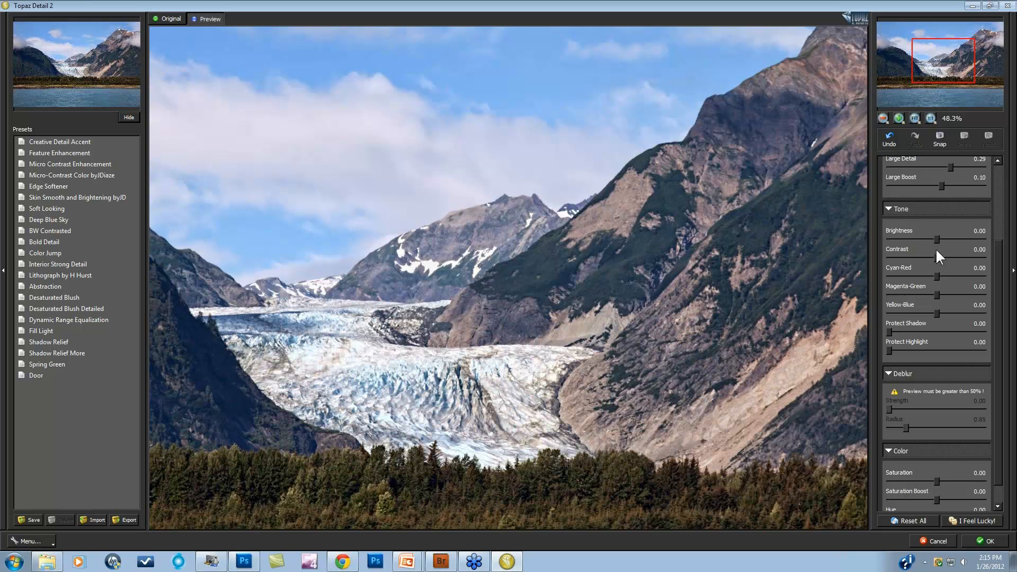
# Fine-tune the Cyan-Red tone to 0.19 while checking the whole glacier photo
pyautogui.click(930, 118)
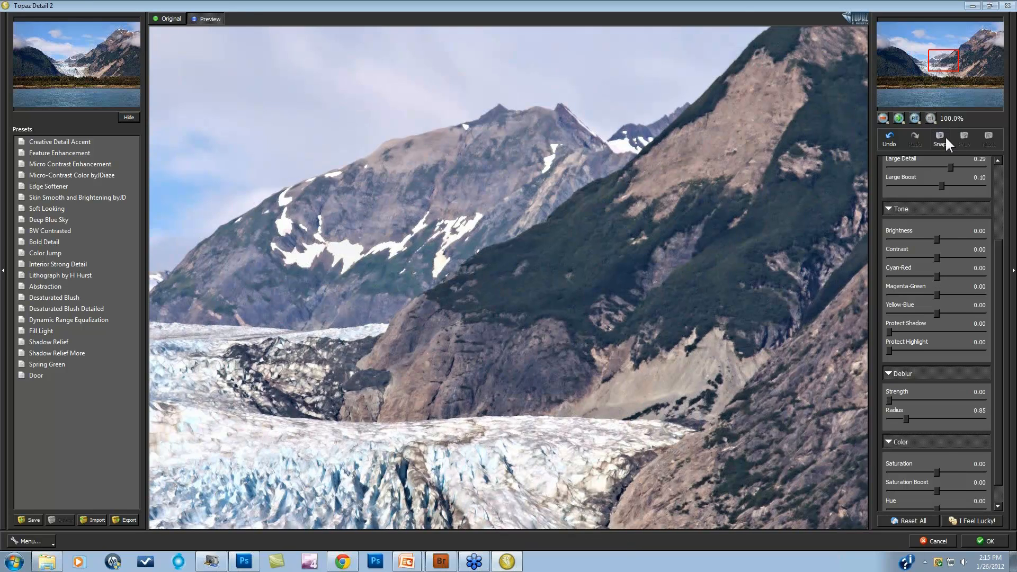
pyautogui.click(915, 119)
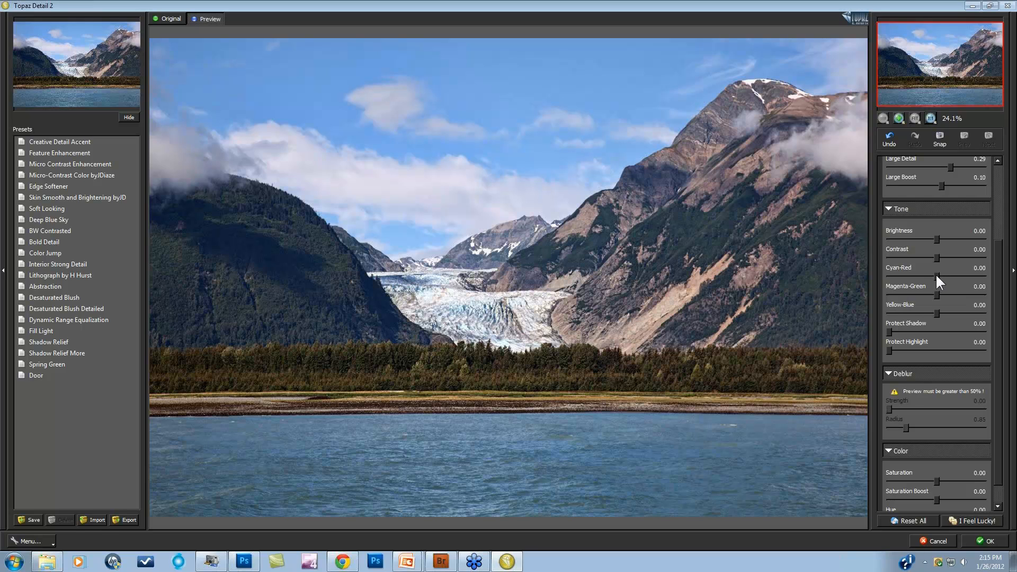
pyautogui.moveTo(936, 274); pyautogui.dragTo(924, 274)
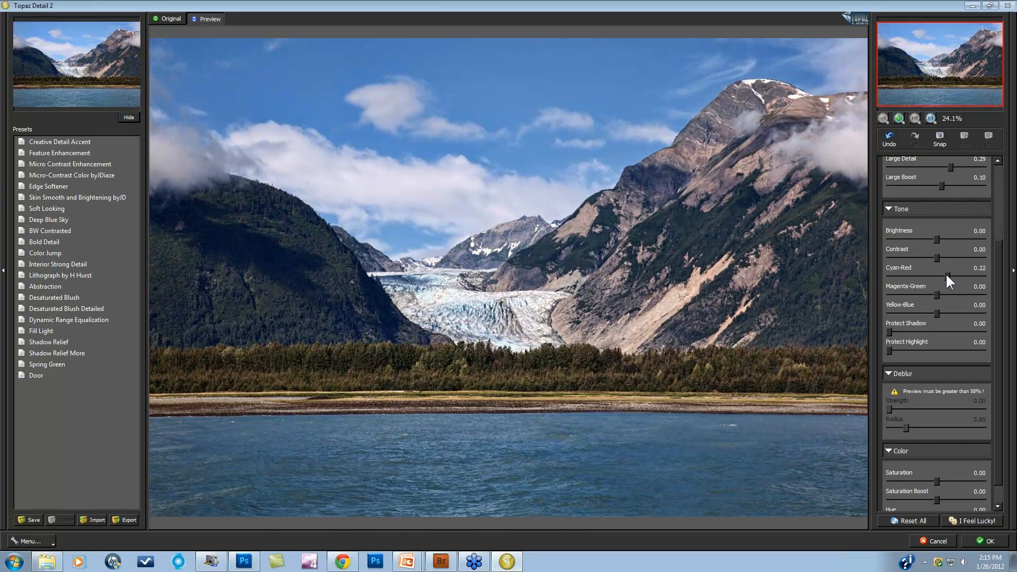
pyautogui.moveTo(946, 274); pyautogui.dragTo(947, 274)
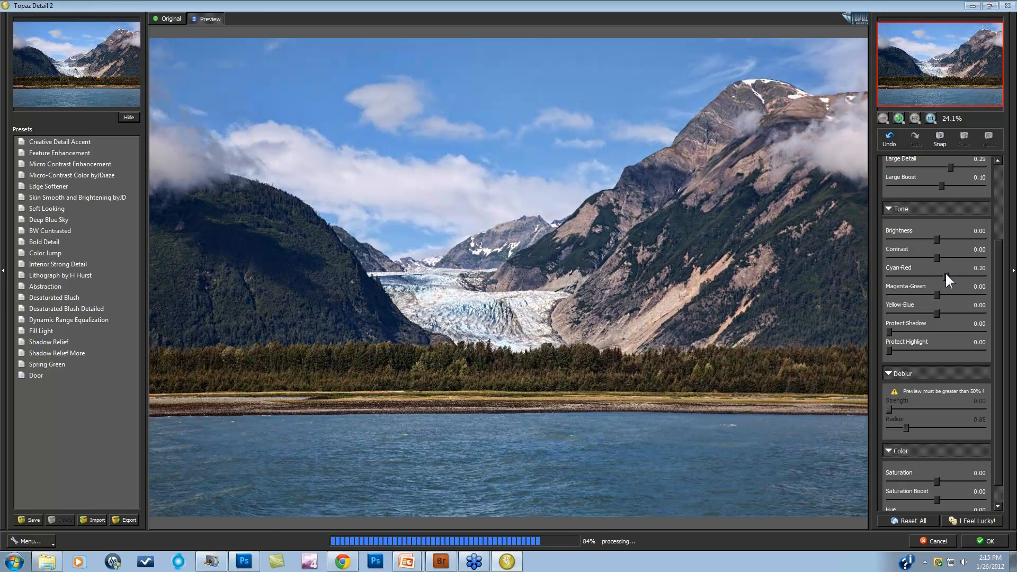
pyautogui.moveTo(955, 272); pyautogui.dragTo(944, 272)
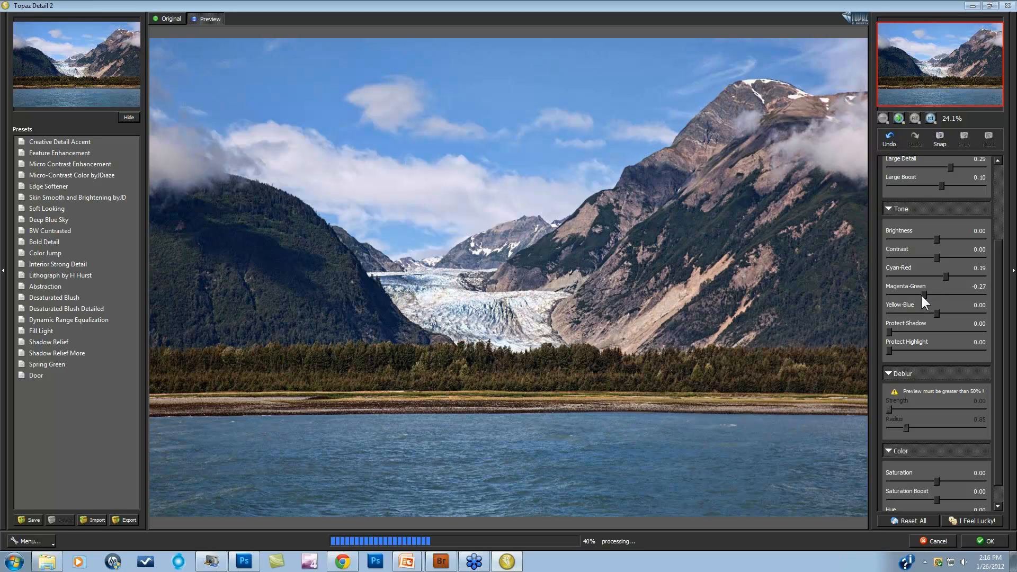
# Set Magenta-Green to -0.14 and Yellow-Blue to -0.11, and compare the result with the original
pyautogui.moveTo(925, 293); pyautogui.dragTo(934, 300)
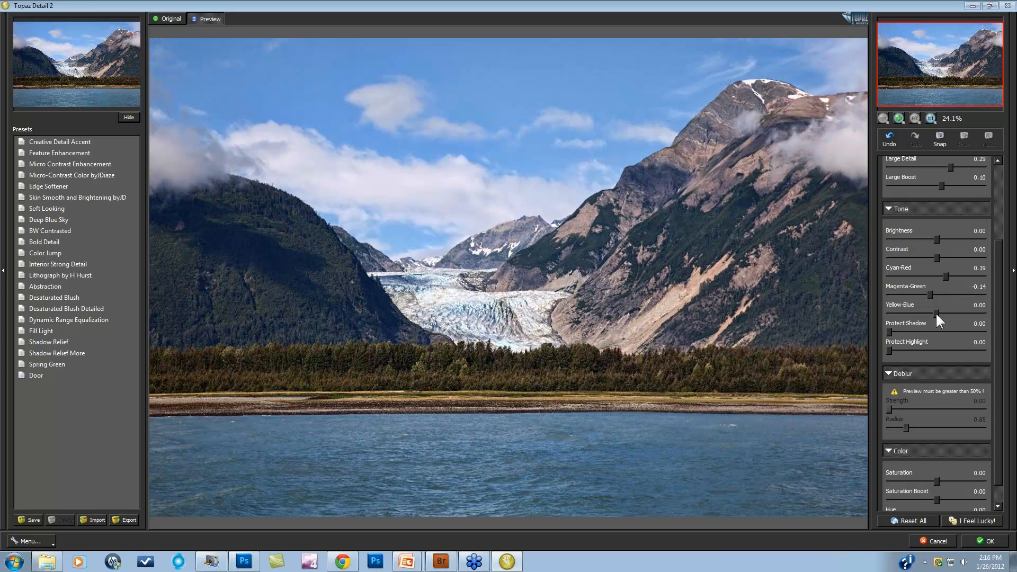
pyautogui.moveTo(931, 311); pyautogui.dragTo(930, 310)
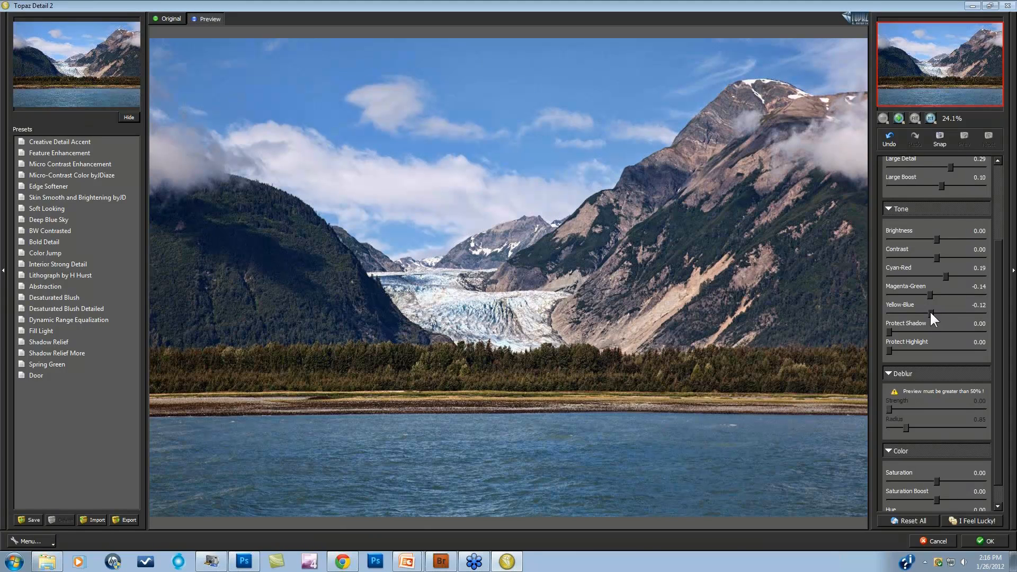
pyautogui.click(581, 245)
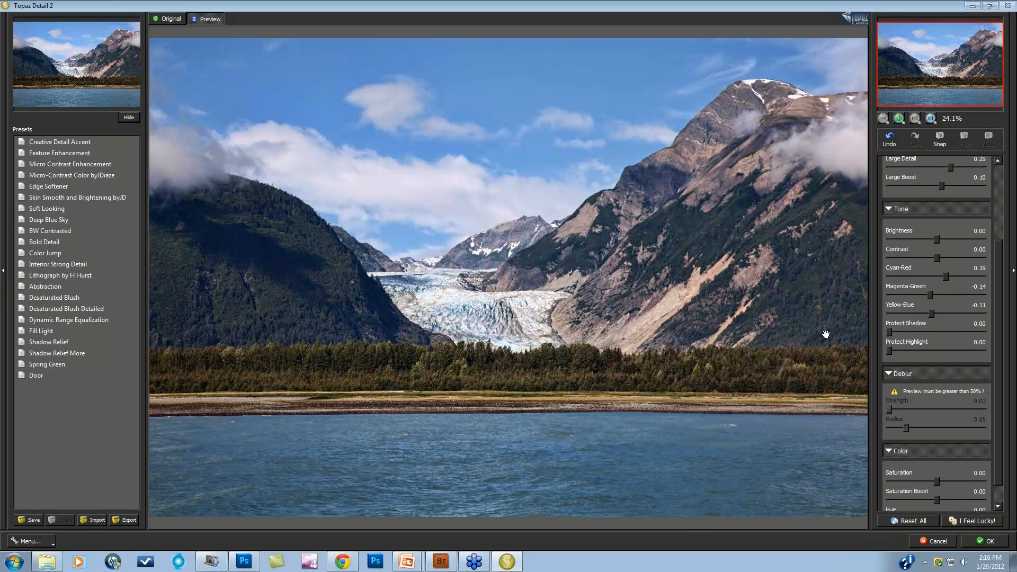
# Collapse the Deblur settings, then raise Saturation to 0.04 and Saturation Boost to about 0.02
pyautogui.click(888, 373)
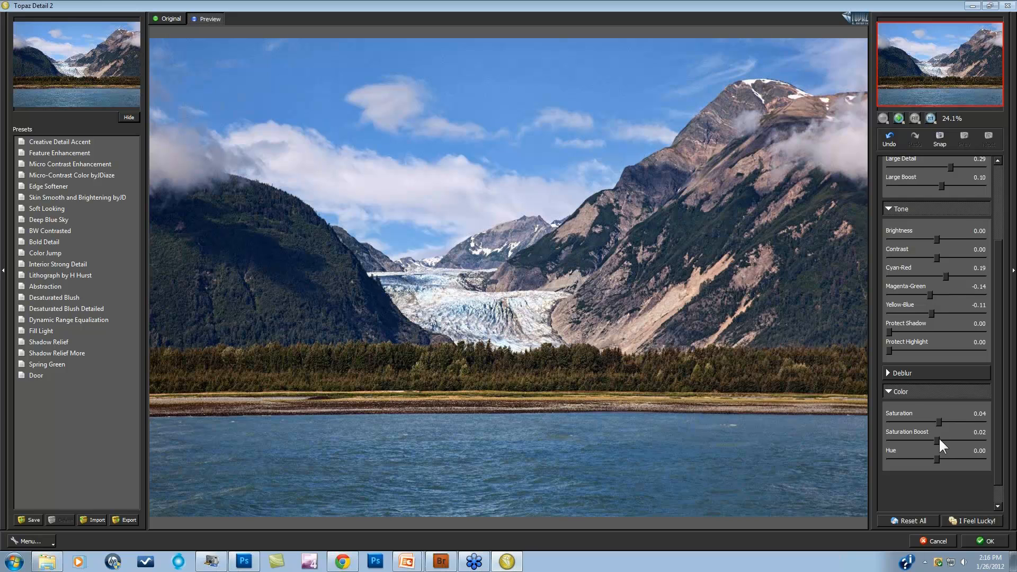
pyautogui.moveTo(941, 437); pyautogui.dragTo(940, 437)
pyautogui.moveTo(996, 336); pyautogui.dragTo(995, 265)
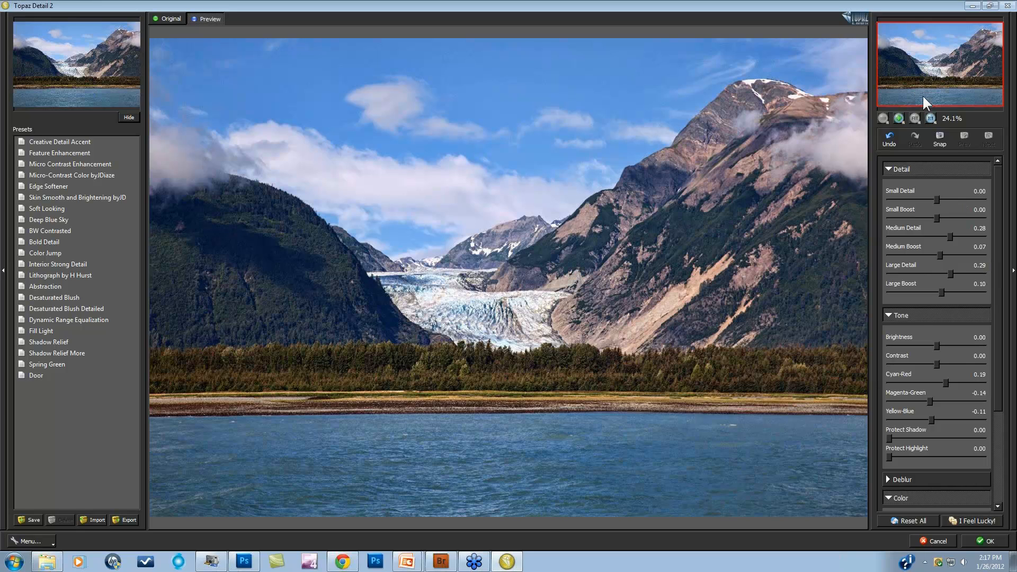
# Compare the glacier and mountains with the original at 100%, and set Small Detail to 0.29
pyautogui.click(931, 118)
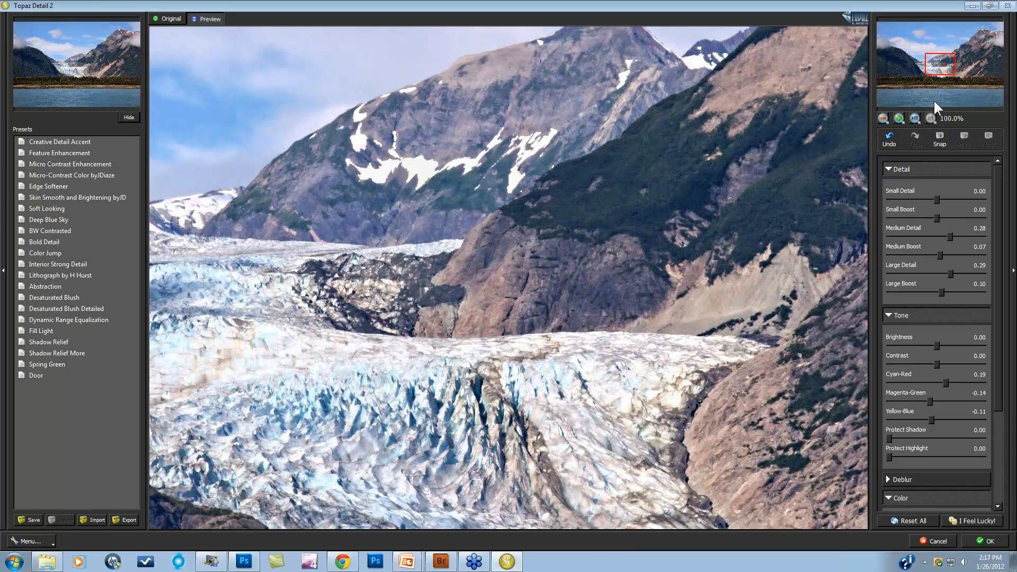
pyautogui.moveTo(942, 72); pyautogui.dragTo(952, 64)
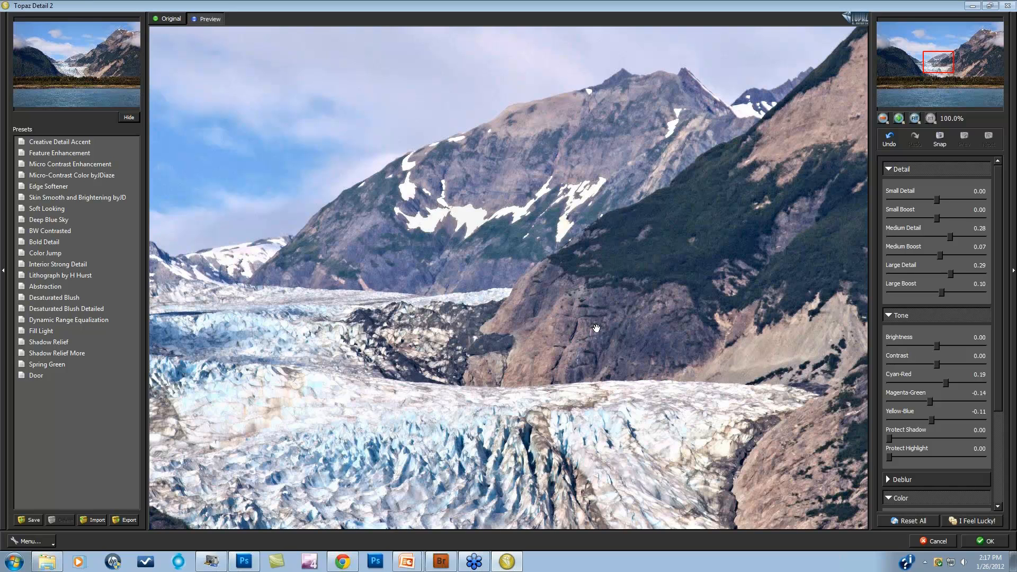
pyautogui.click(696, 345)
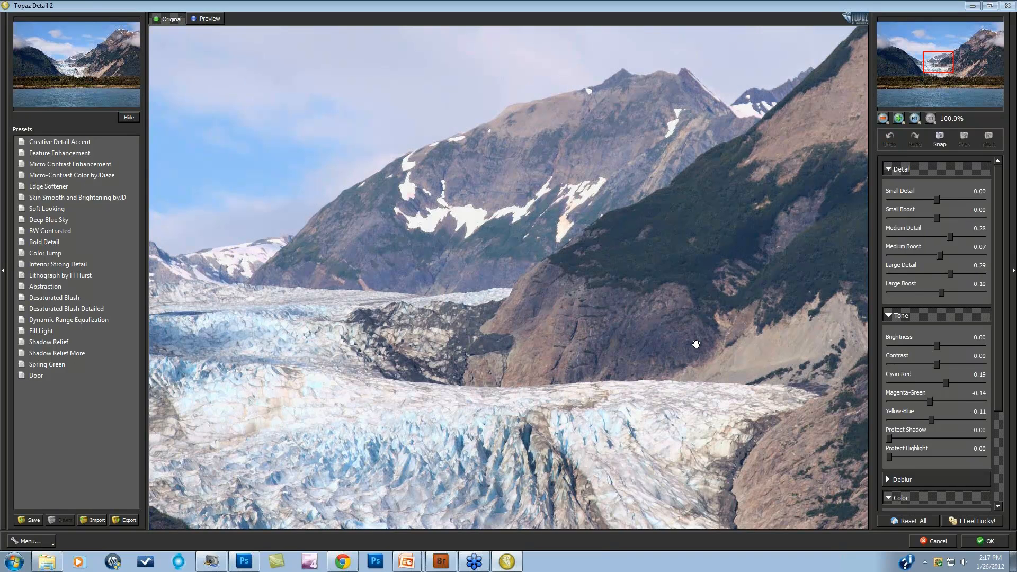
pyautogui.click(696, 345)
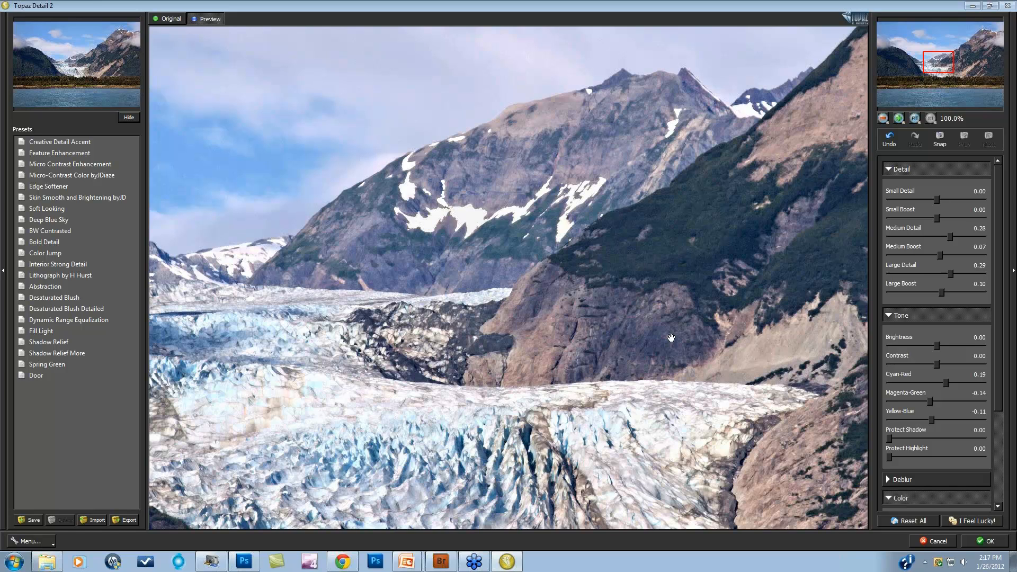
pyautogui.click(948, 197)
pyautogui.click(938, 200)
pyautogui.moveTo(942, 65); pyautogui.dragTo(941, 56)
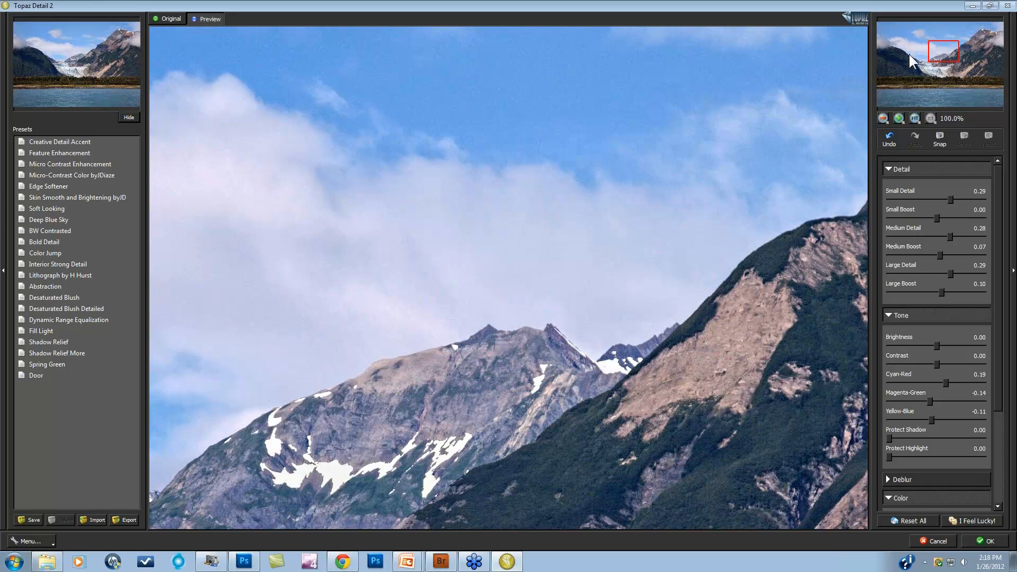
pyautogui.moveTo(941, 51); pyautogui.dragTo(928, 63)
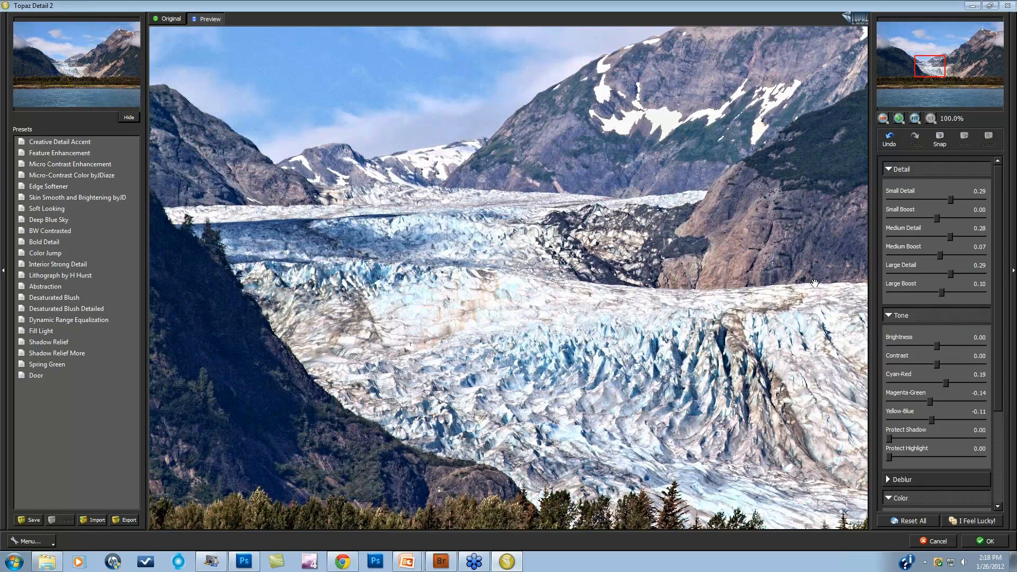
# Check the overall enhancement, apply the Topaz Detail 2 filter, and review the whole finished photo
pyautogui.click(882, 116)
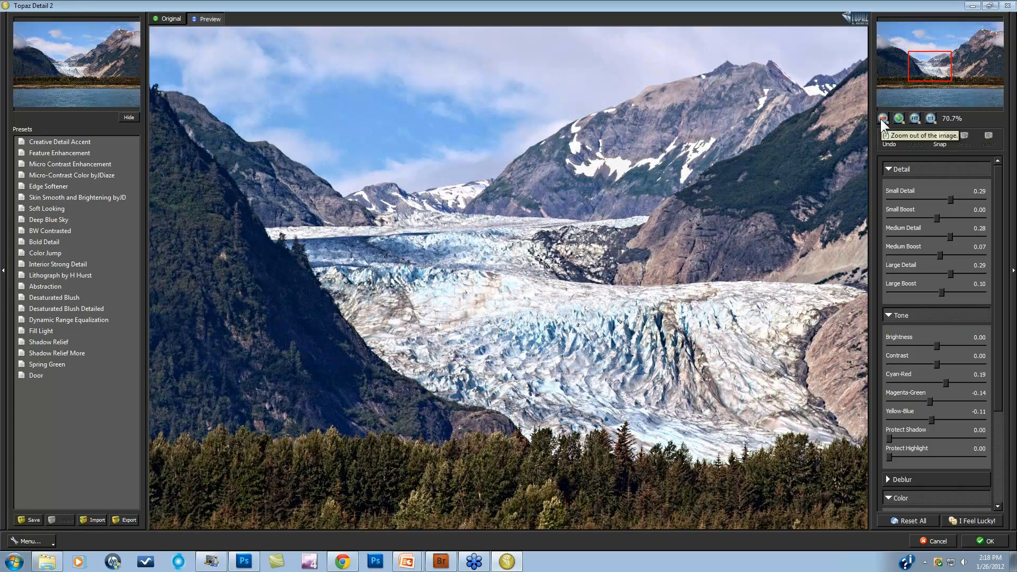
pyautogui.click(882, 116)
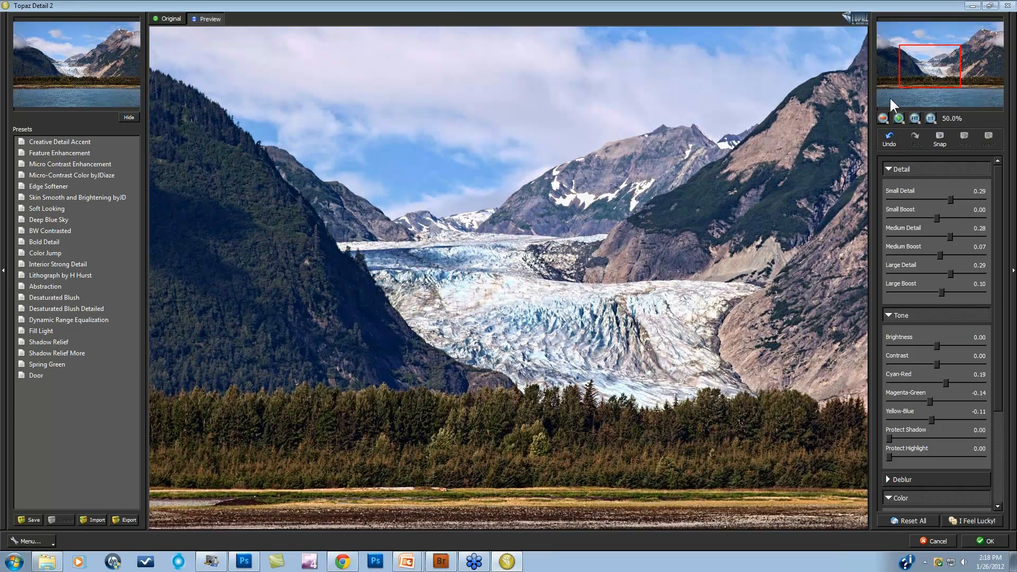
pyautogui.moveTo(923, 68)
pyautogui.mouseDown()
pyautogui.moveTo(934, 63)
pyautogui.moveTo(935, 78)
pyautogui.mouseUp()
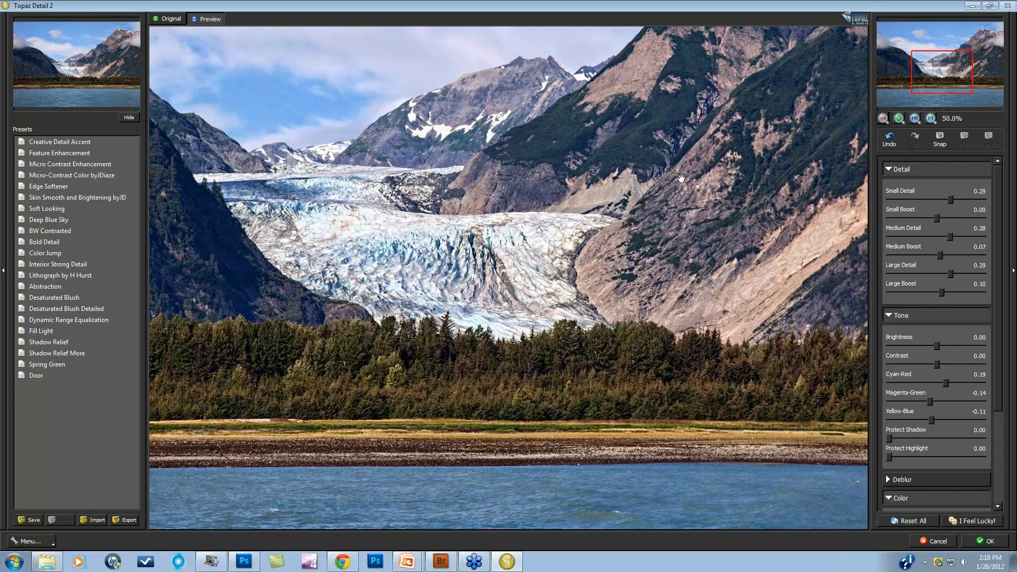
pyautogui.click(883, 117)
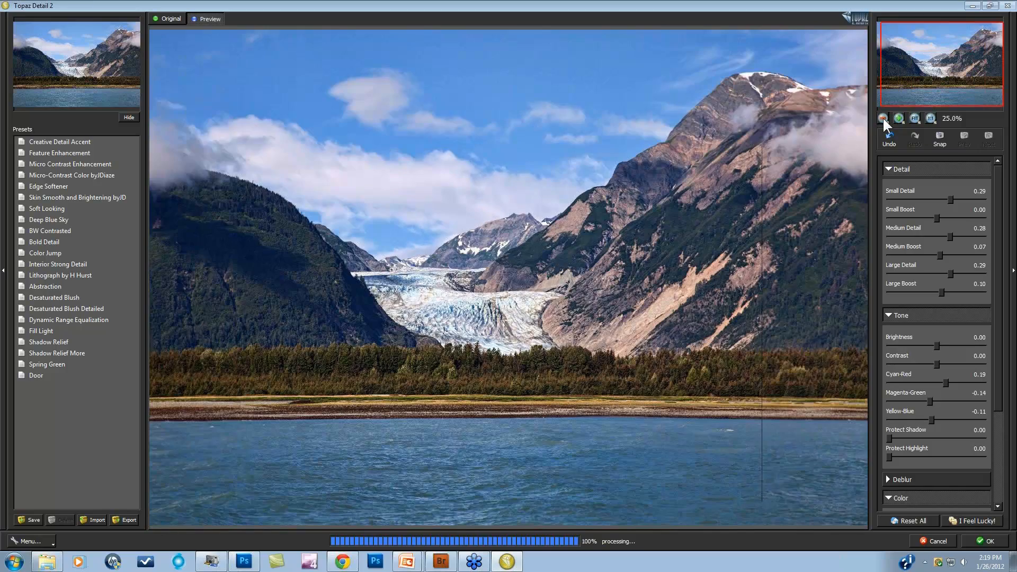
pyautogui.click(981, 540)
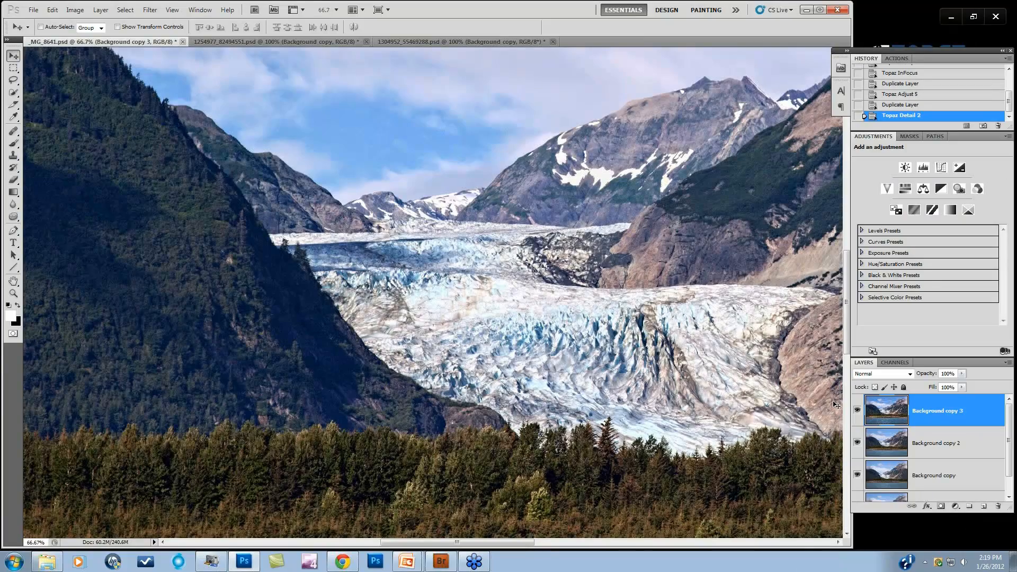
pyautogui.hotkey('ctrl', '-')
pyautogui.hotkey('ctrl', '-')
pyautogui.hotkey('ctrl', '-')
pyautogui.hotkey('ctrl', '-')
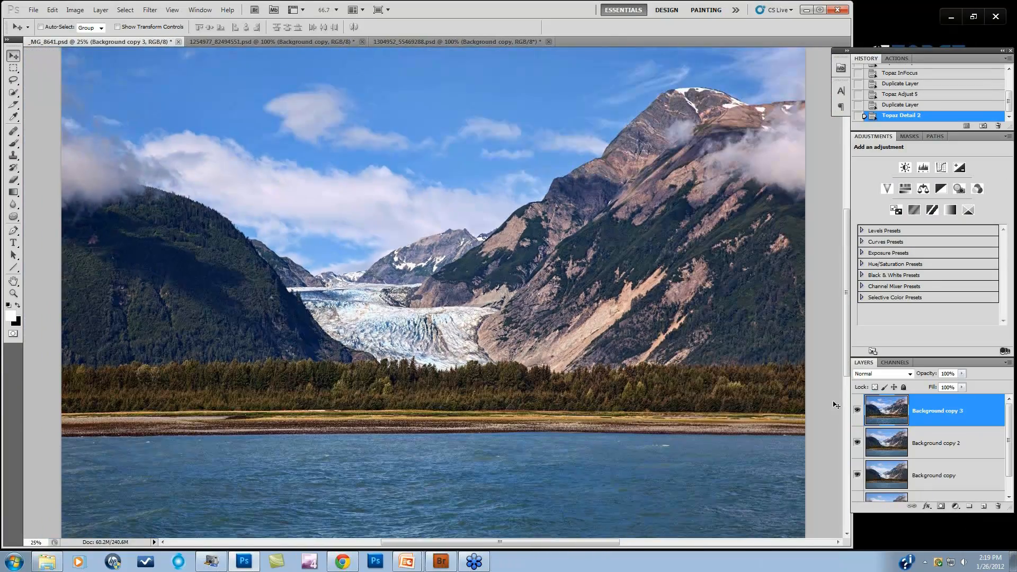
pyautogui.hotkey('ctrl', '-')
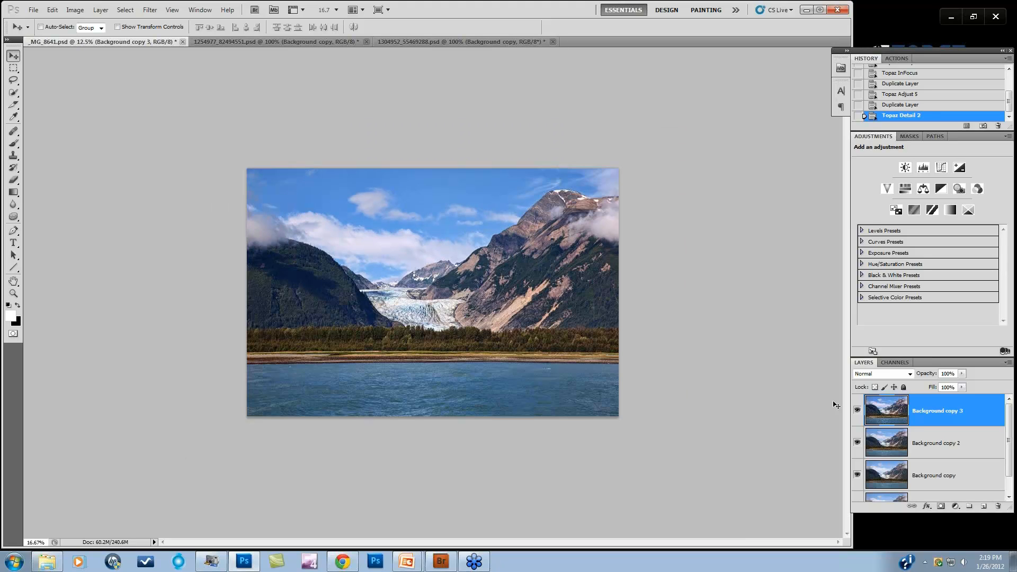
pyautogui.hotkey('ctrl', '+')
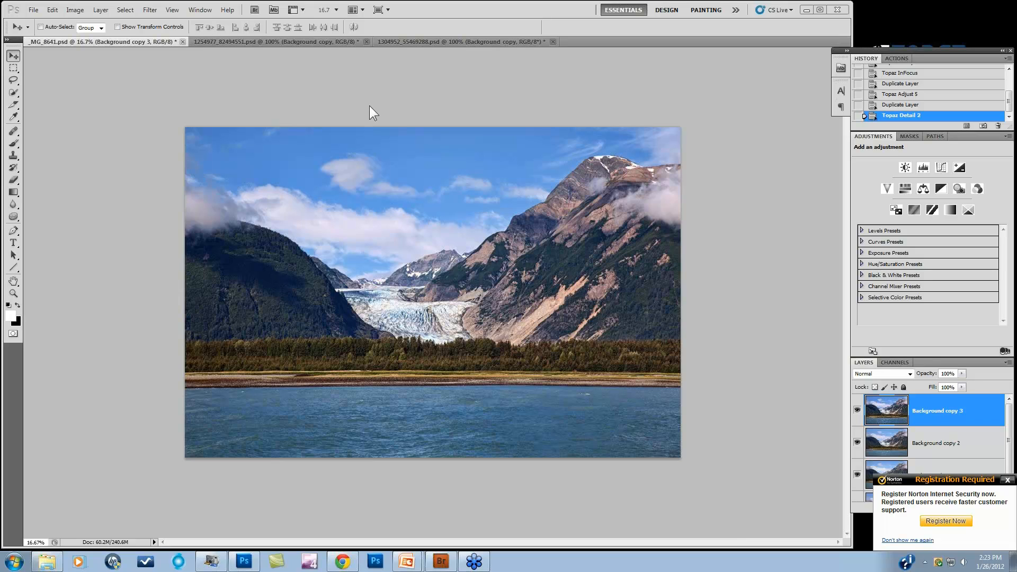
# Switch to the frosted rose image 1254977_82494551.psd and compare it with the Background copy layer hidden and shown
pyautogui.click(269, 41)
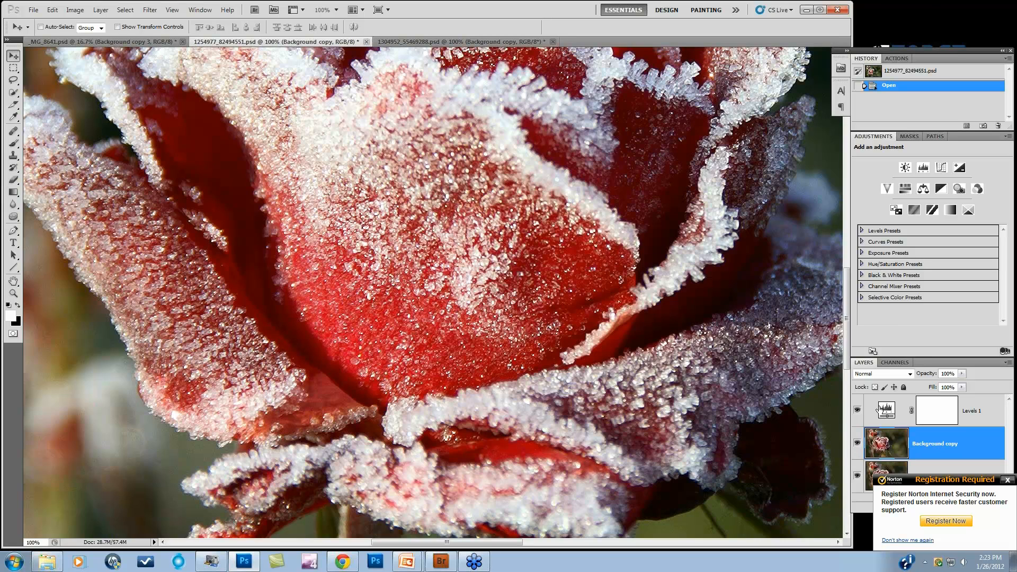
pyautogui.click(858, 444)
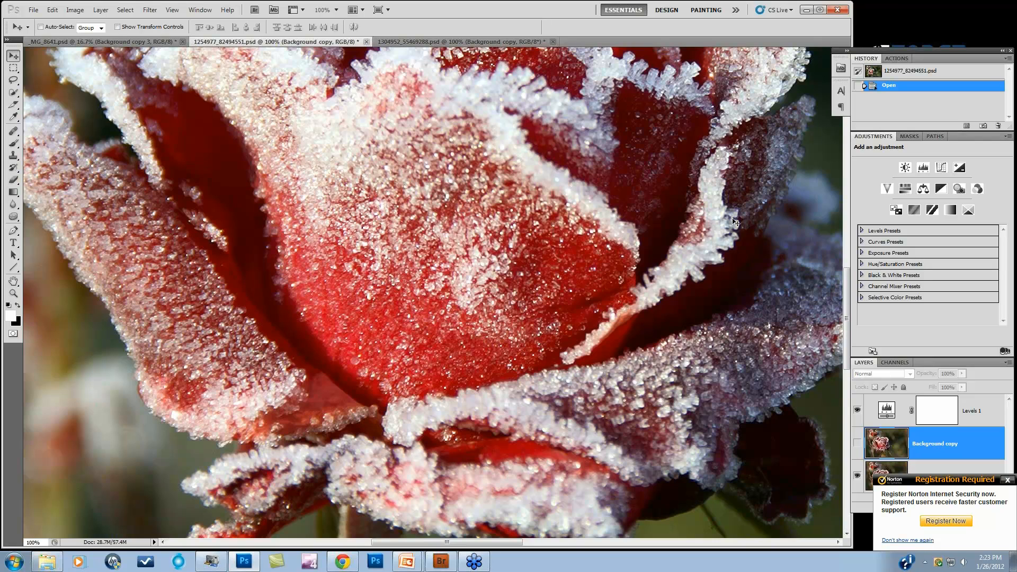
pyautogui.scroll(3, 735, 221)
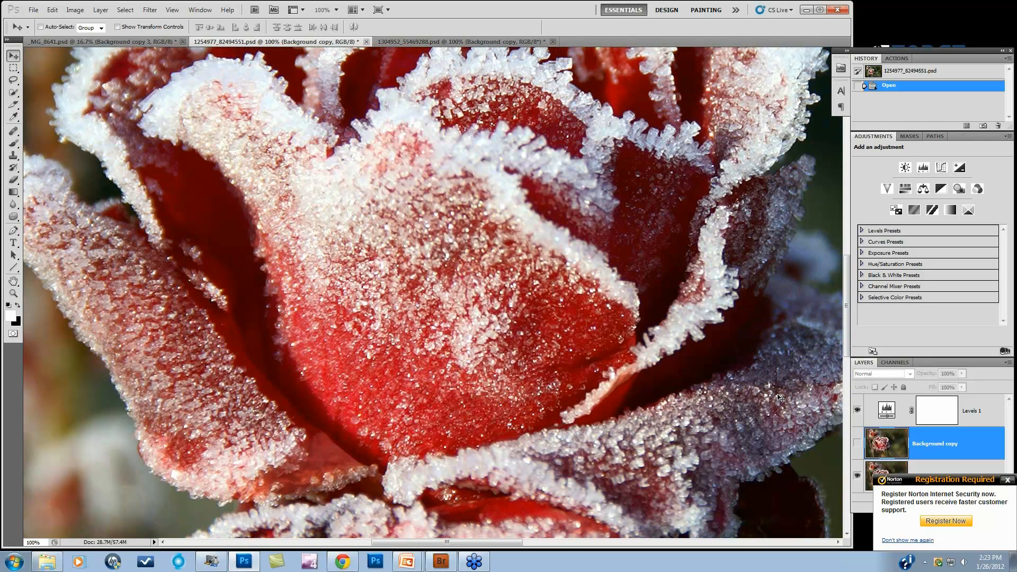
pyautogui.click(858, 448)
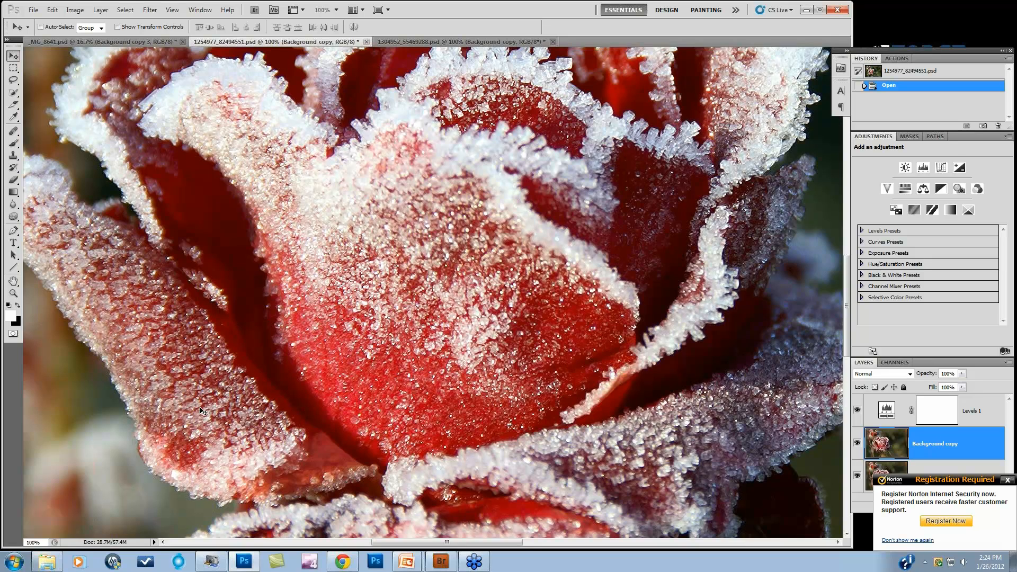
pyautogui.click(857, 445)
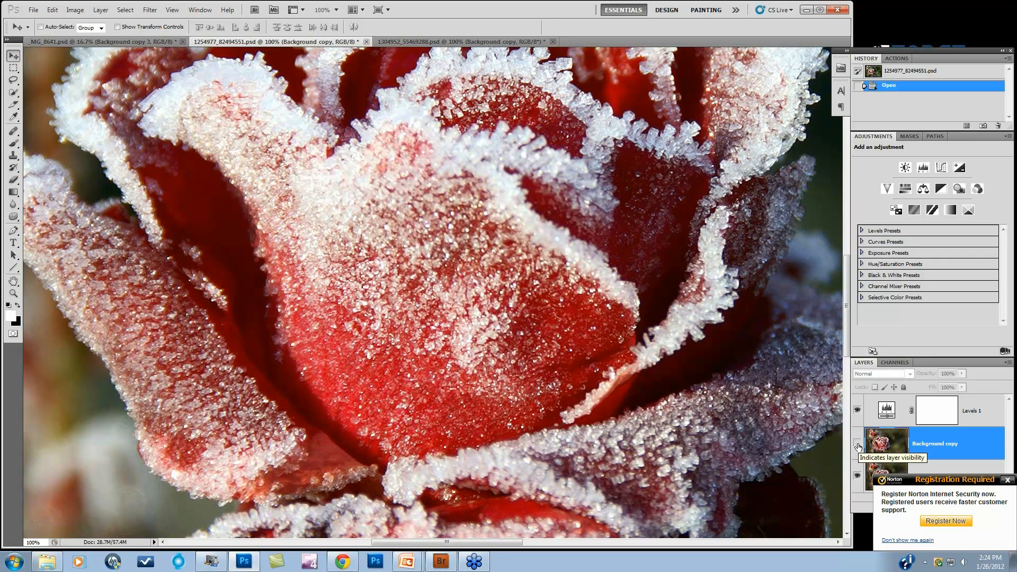
pyautogui.click(857, 445)
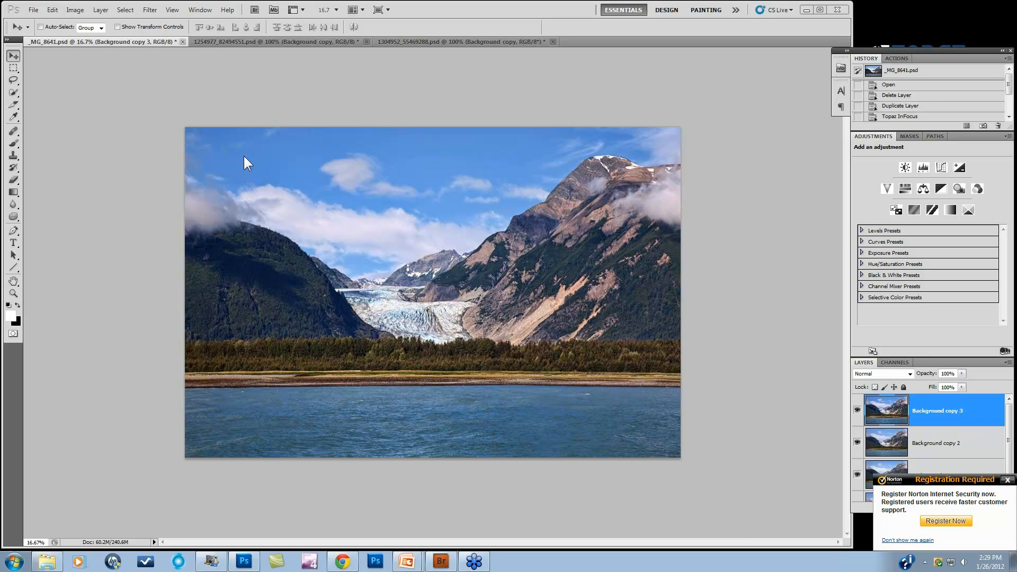
# Open the Topaz InFocus filter on the Background copy 3 layer of the glacier photo and examine the glacier
pyautogui.click(101, 10)
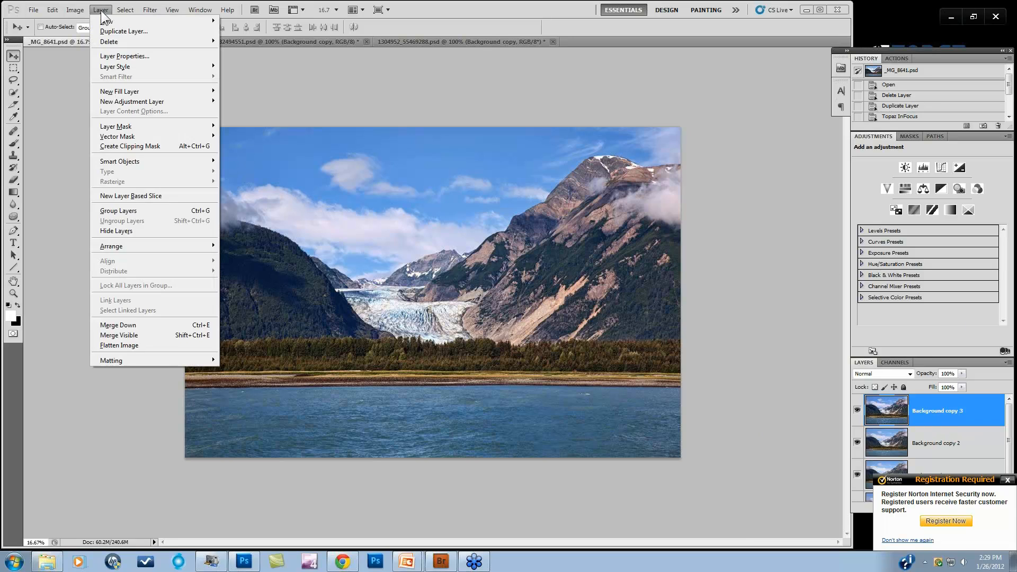
pyautogui.press('Escape')
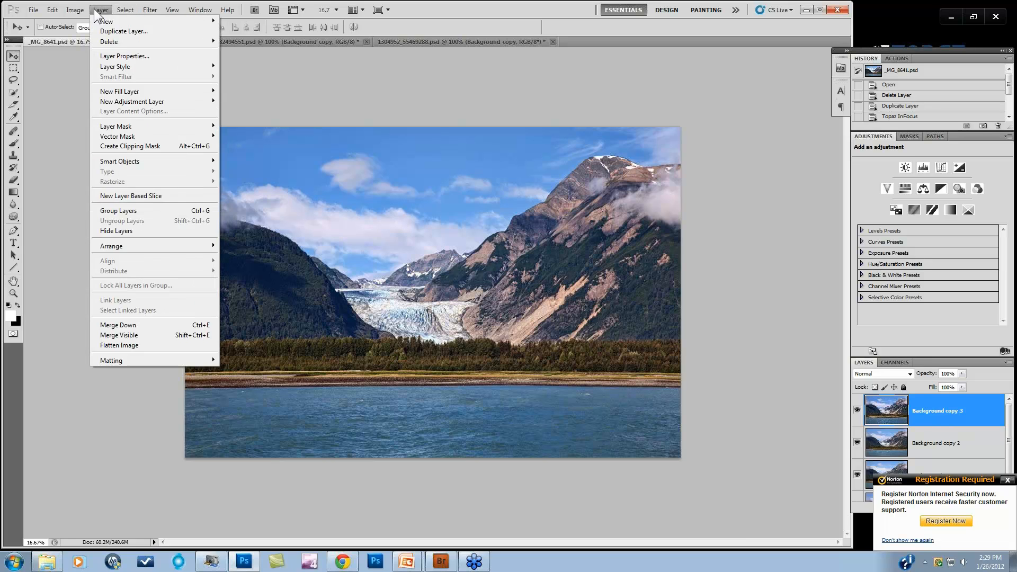
pyautogui.moveTo(152, 11)
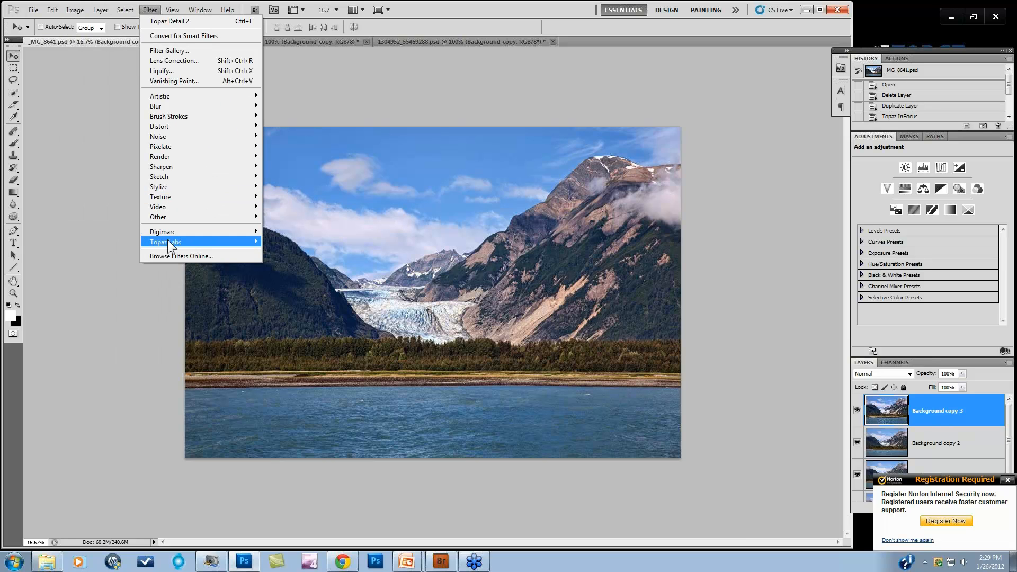
pyautogui.moveTo(201, 242)
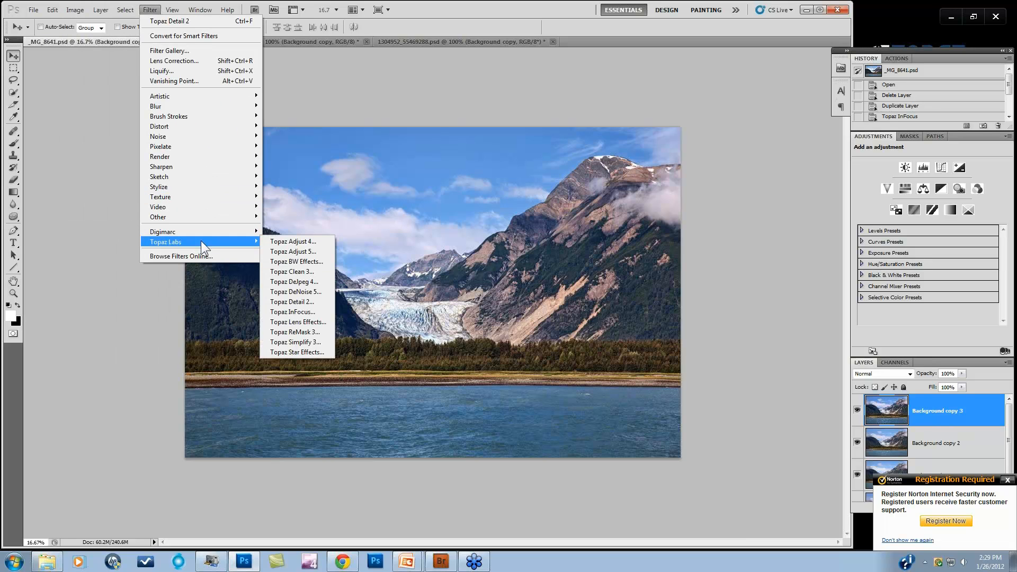
pyautogui.click(300, 313)
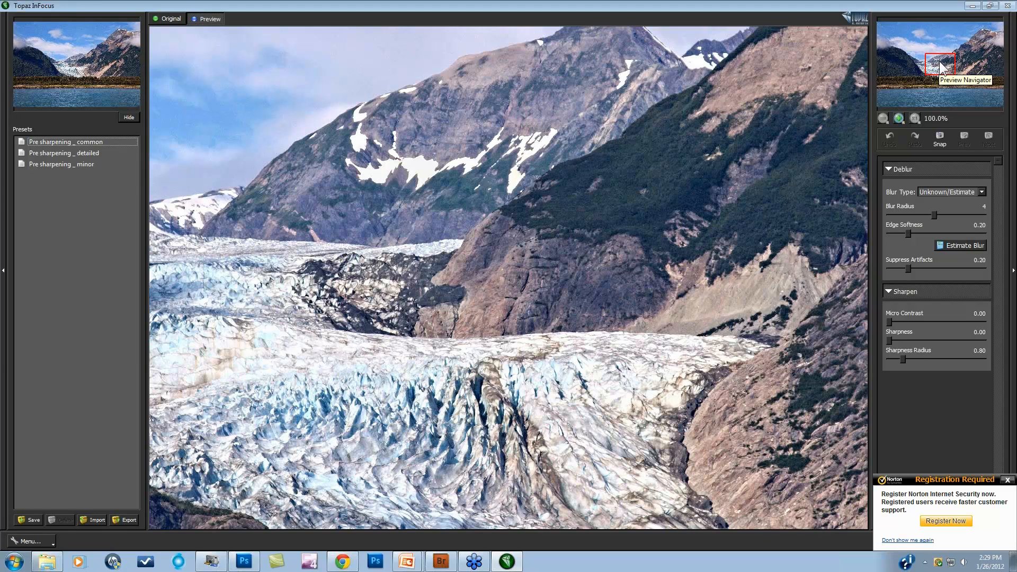
pyautogui.moveTo(943, 63); pyautogui.dragTo(941, 68)
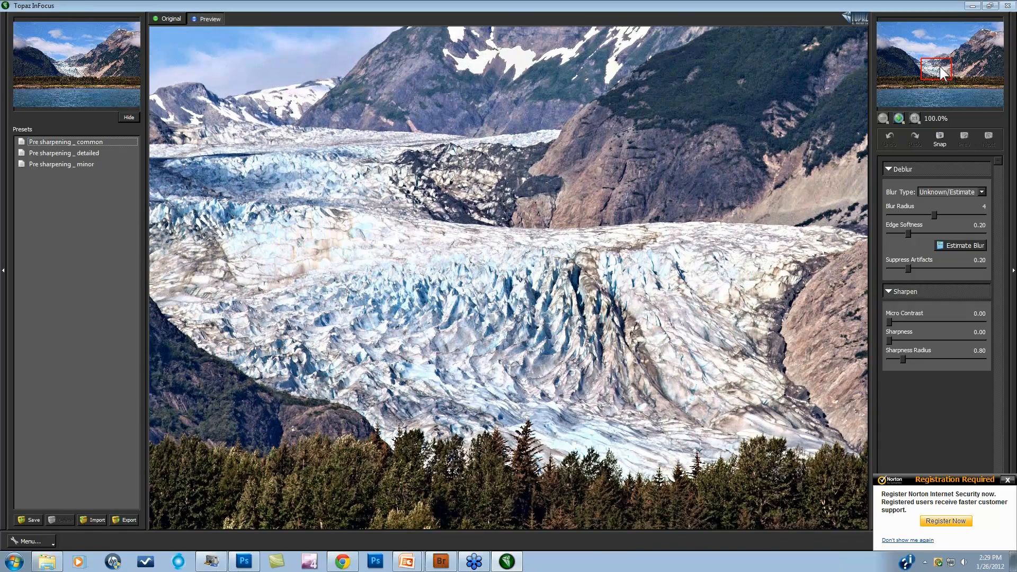